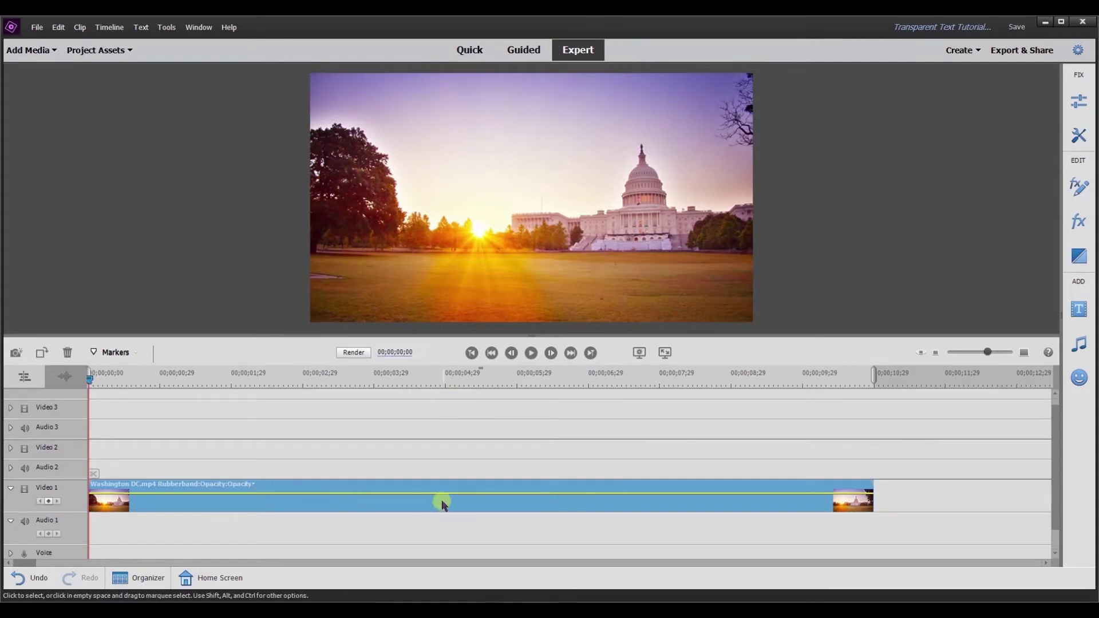
Place the Default Text title from Classic Titles, General at the start of Video 2 and make it read "WASHINGTON DC".
click(468, 450)
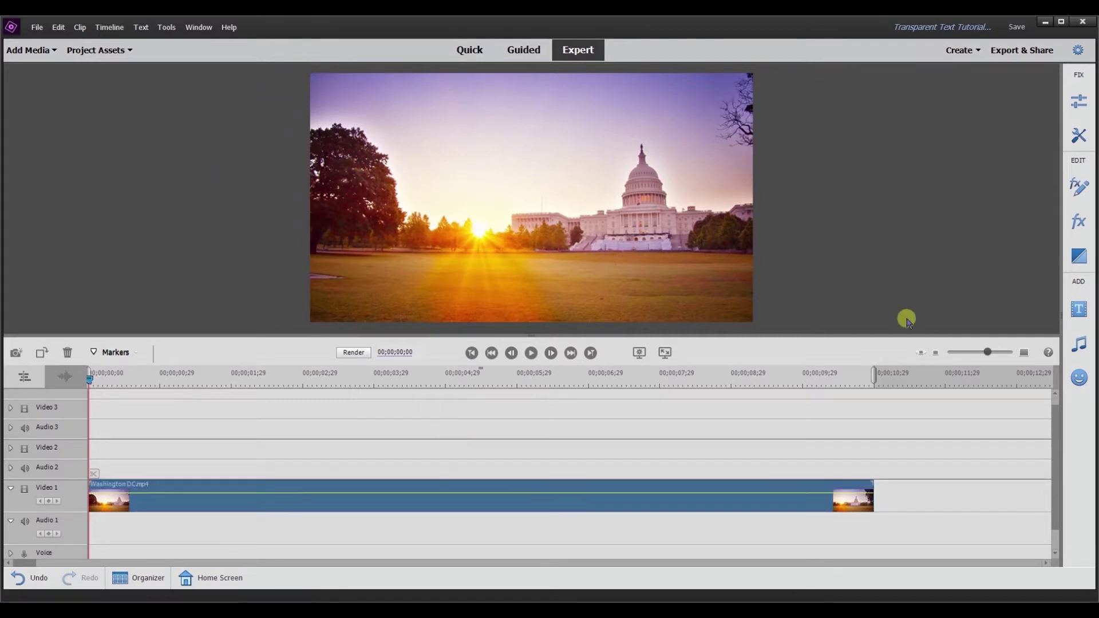
click(1079, 310)
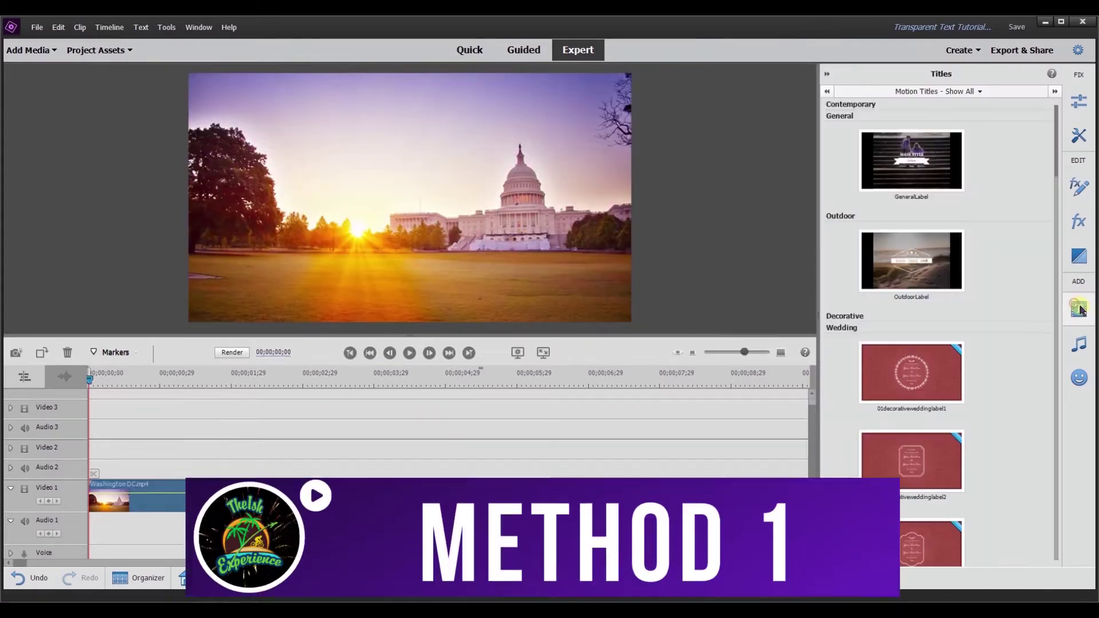
click(915, 93)
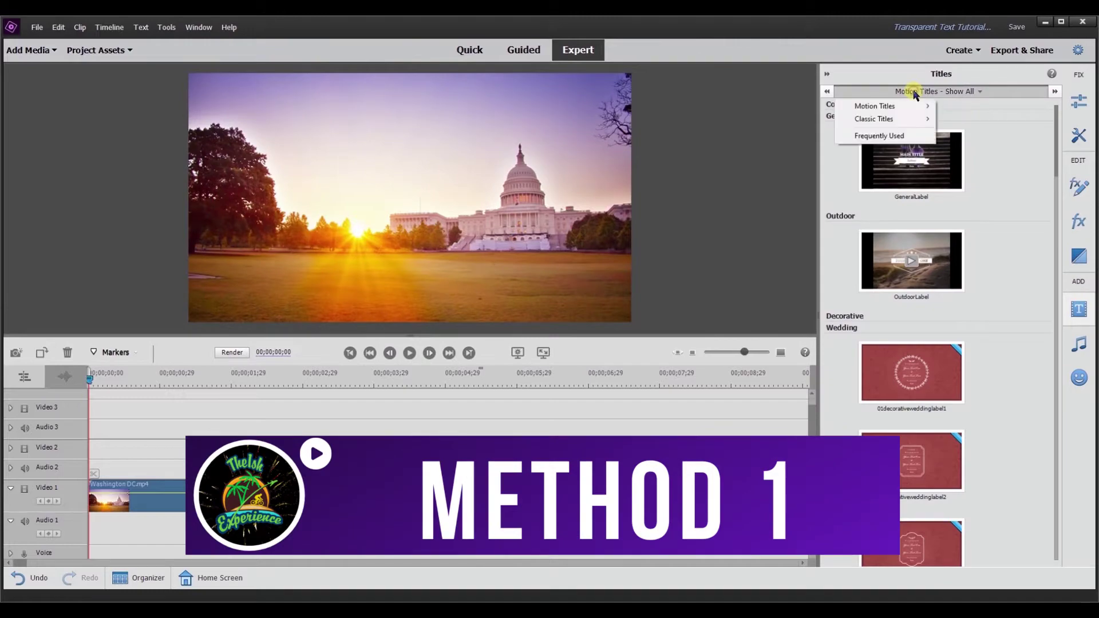
mouse_move(897, 121)
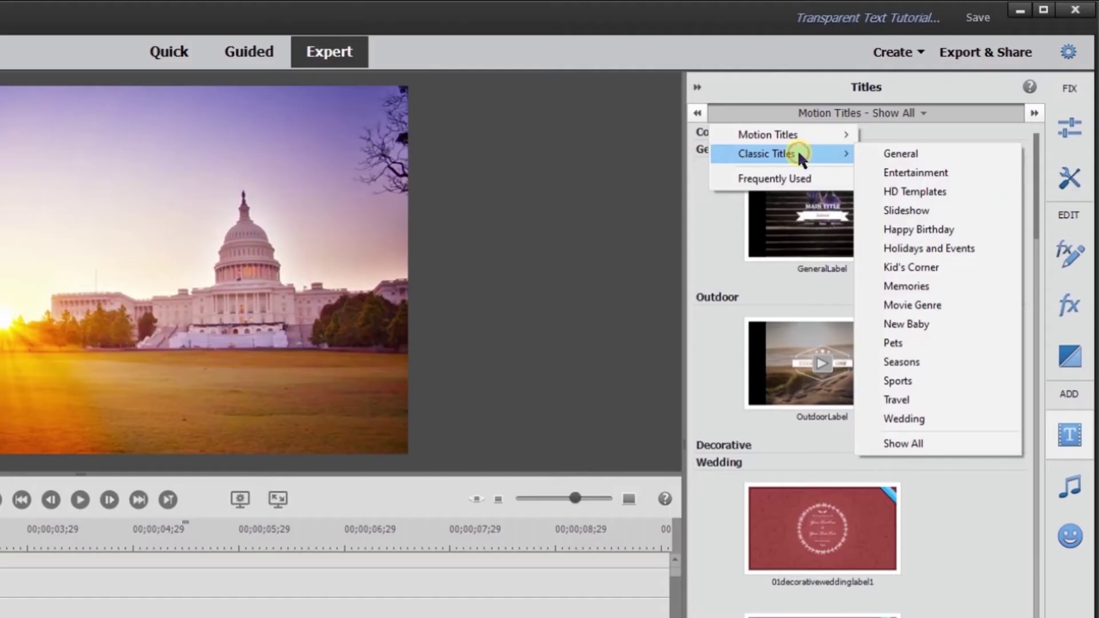
click(958, 119)
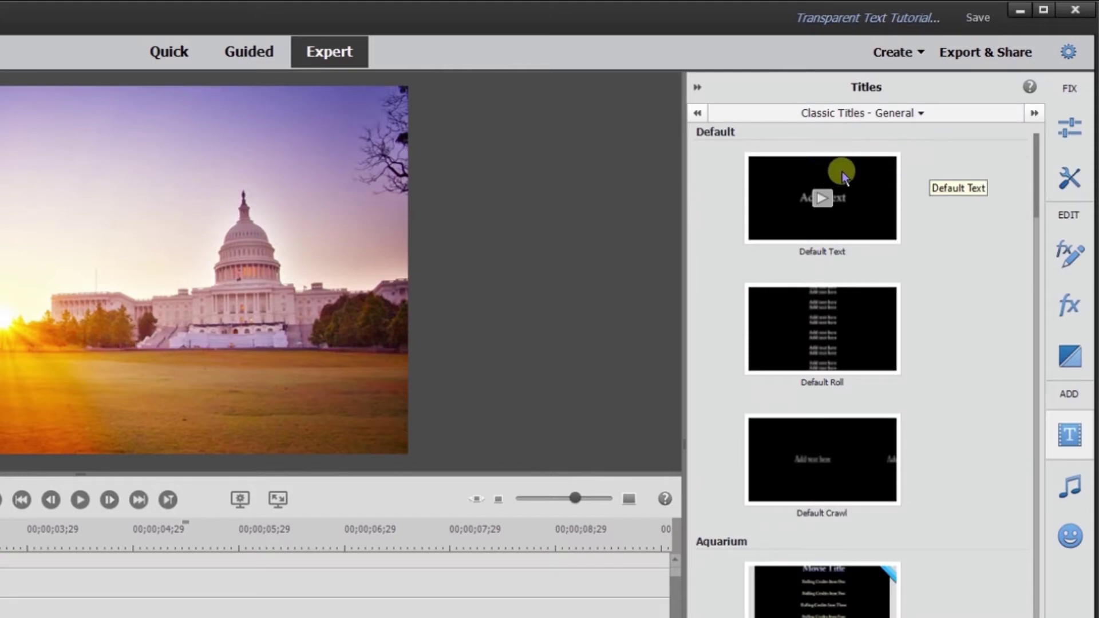
drag(843, 175, 0, 617)
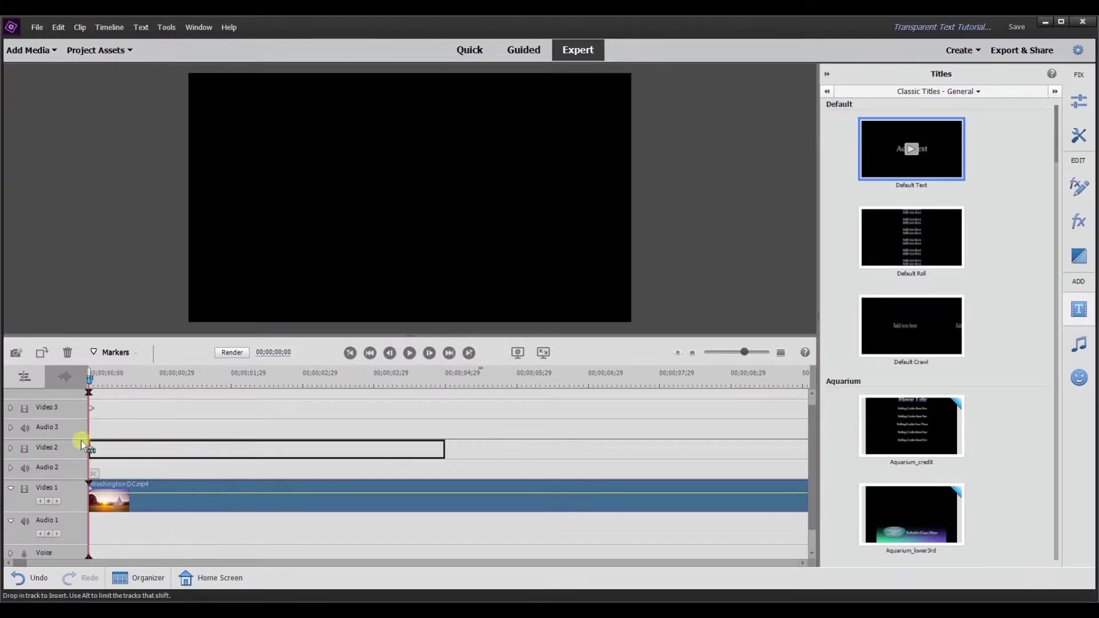
drag(91, 447, 90, 445)
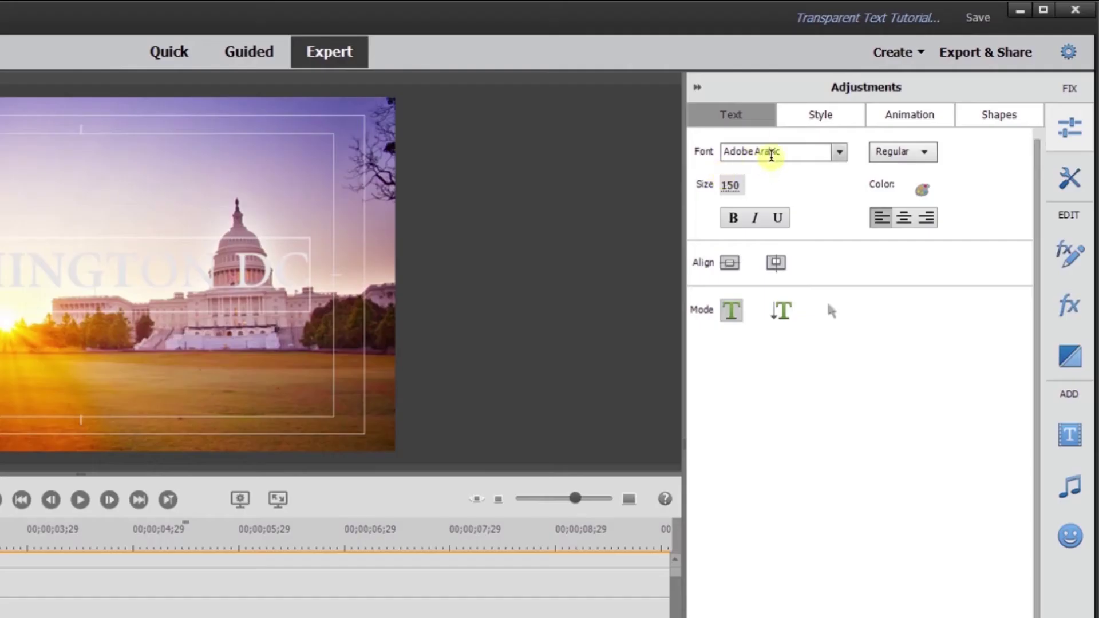
Set the title's font style to Bold and centre the text horizontally in the frame.
click(891, 152)
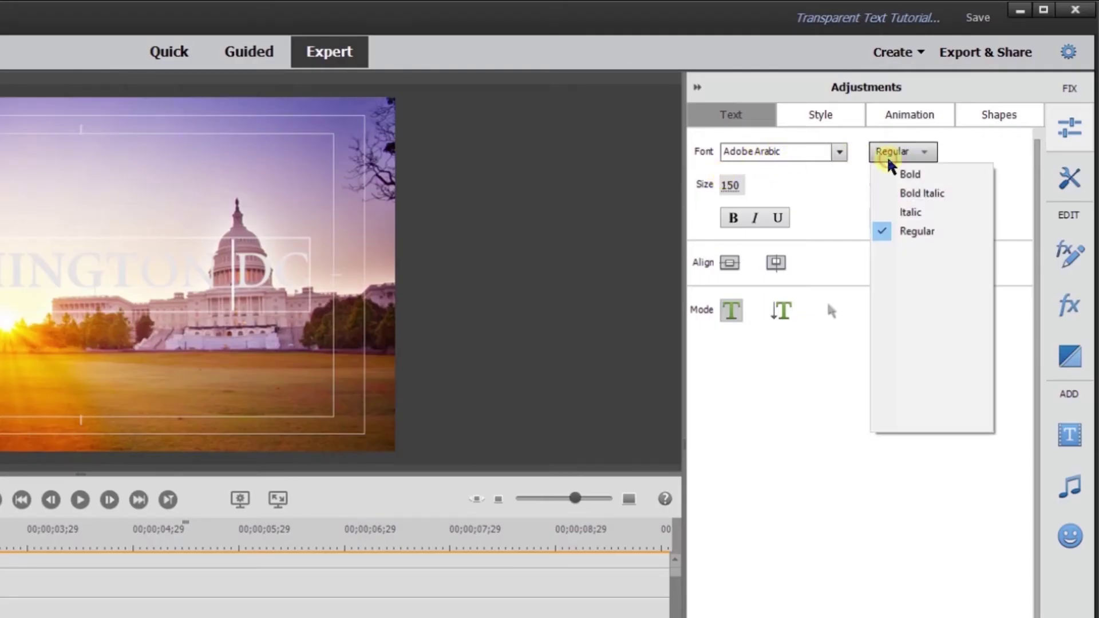
click(898, 174)
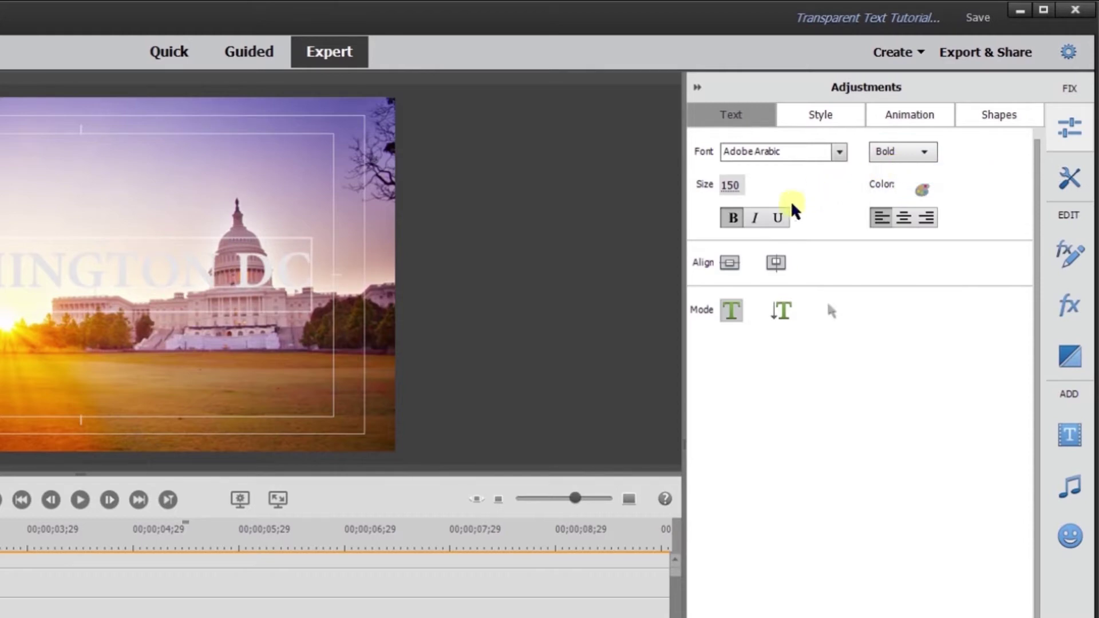
click(776, 263)
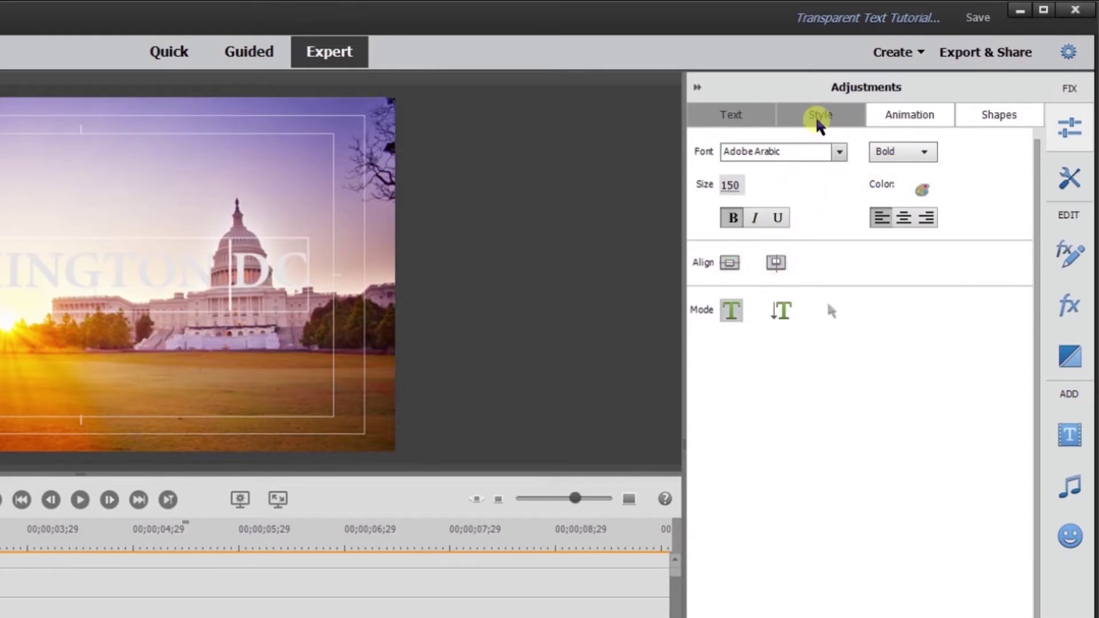
Enlarge the title text to size 200 and realign it to the centre of the frame.
click(820, 117)
click(913, 114)
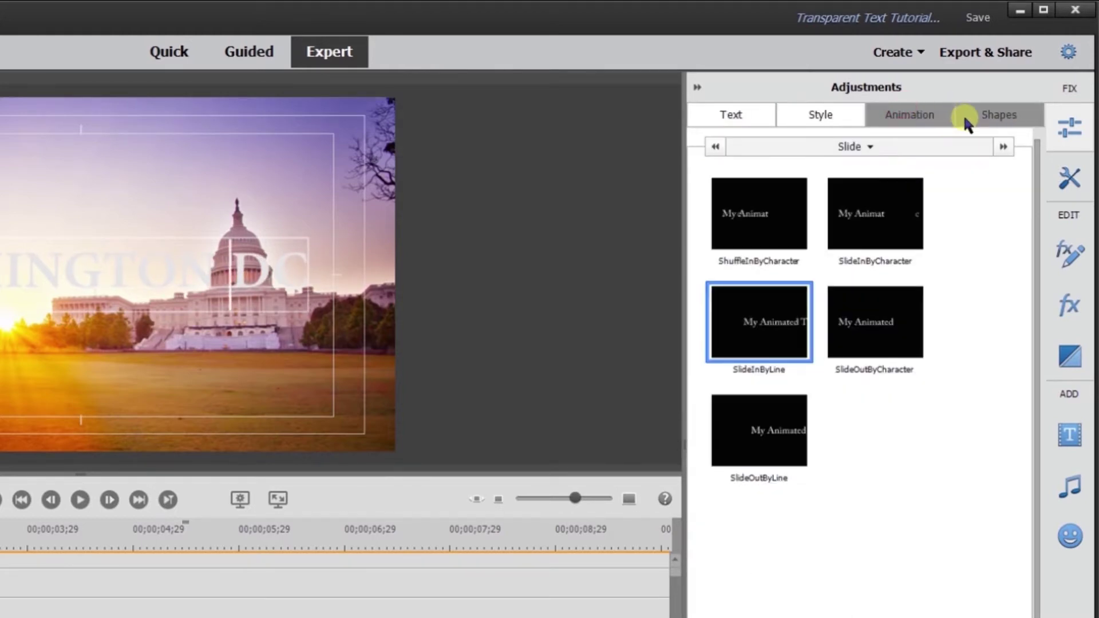
click(966, 117)
click(756, 115)
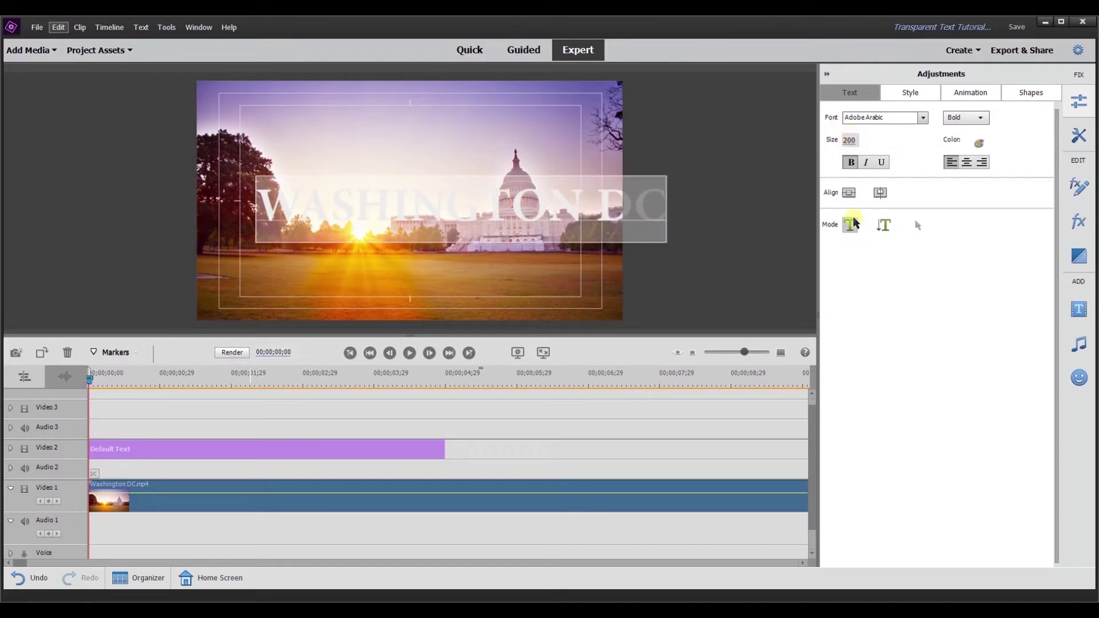
click(849, 193)
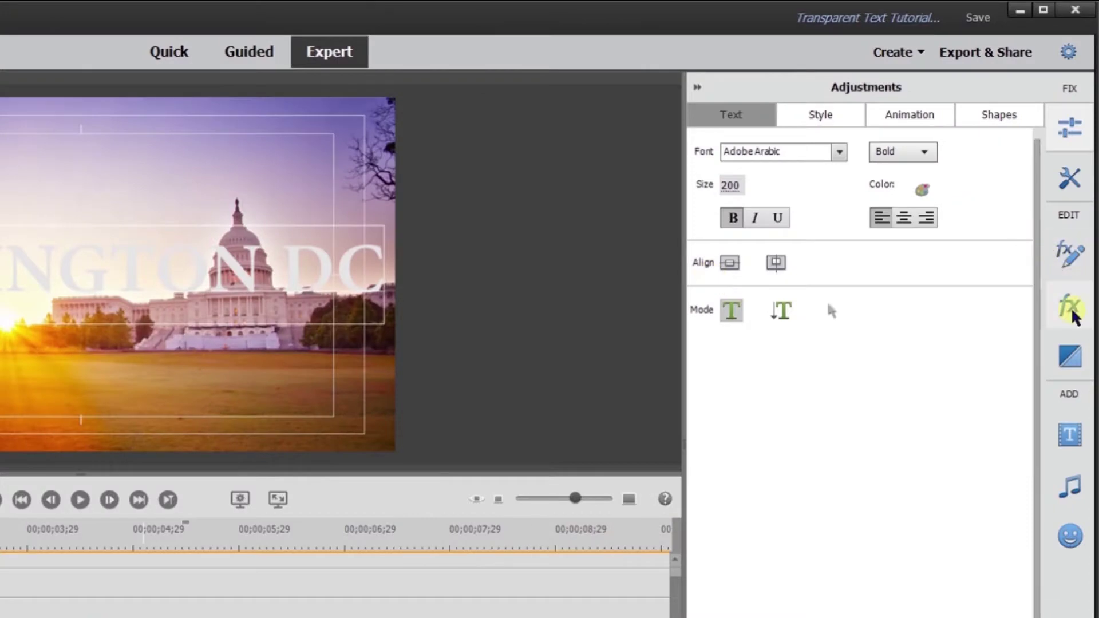
Find the Track Matte Key among the keying video effects and apply it to the Washington DC.mp4 clip on Video 1.
click(1071, 312)
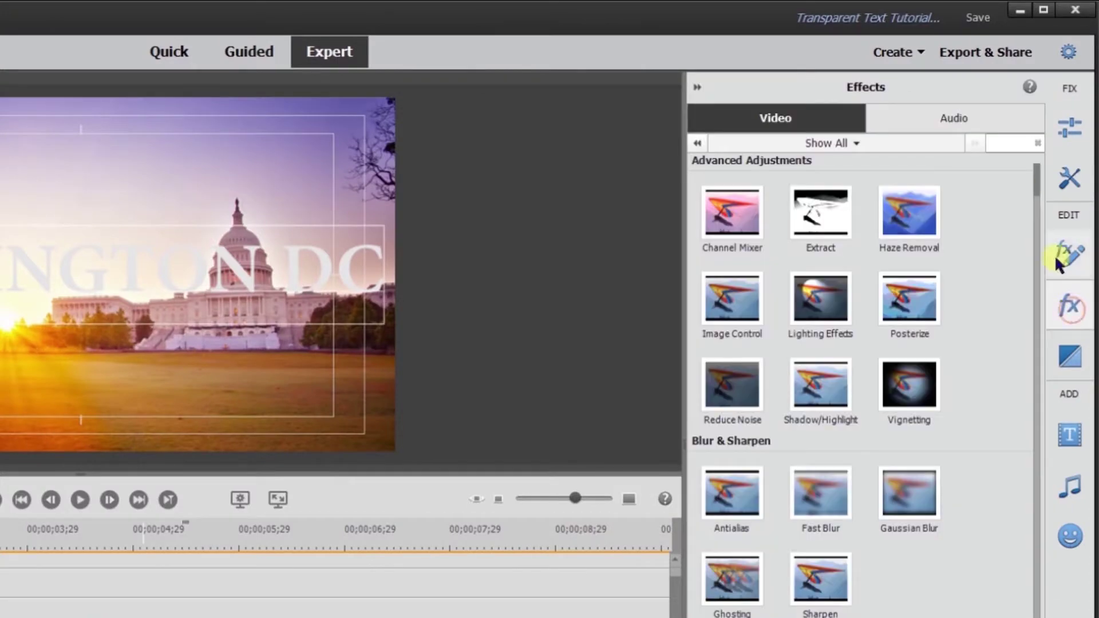
text(TRACK)
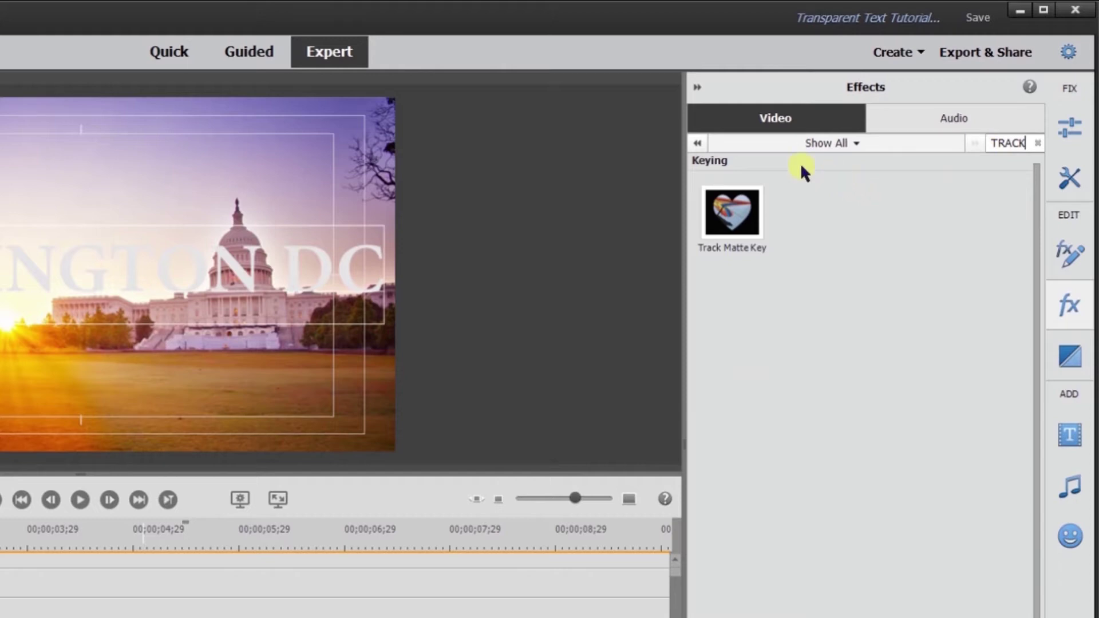
click(769, 141)
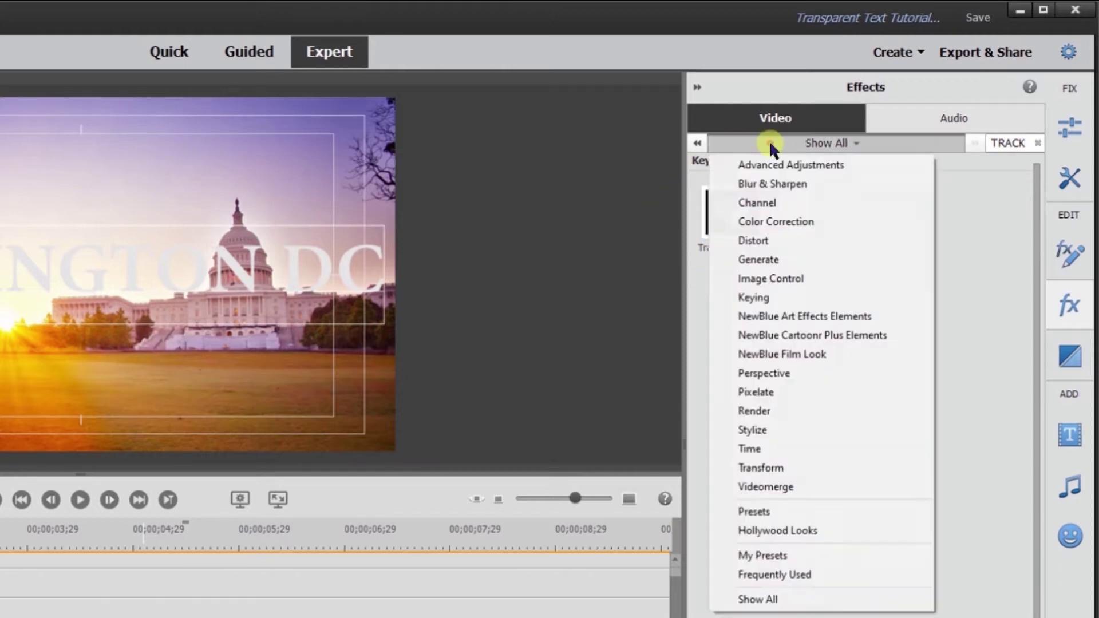
click(758, 301)
drag(766, 161, 373, 493)
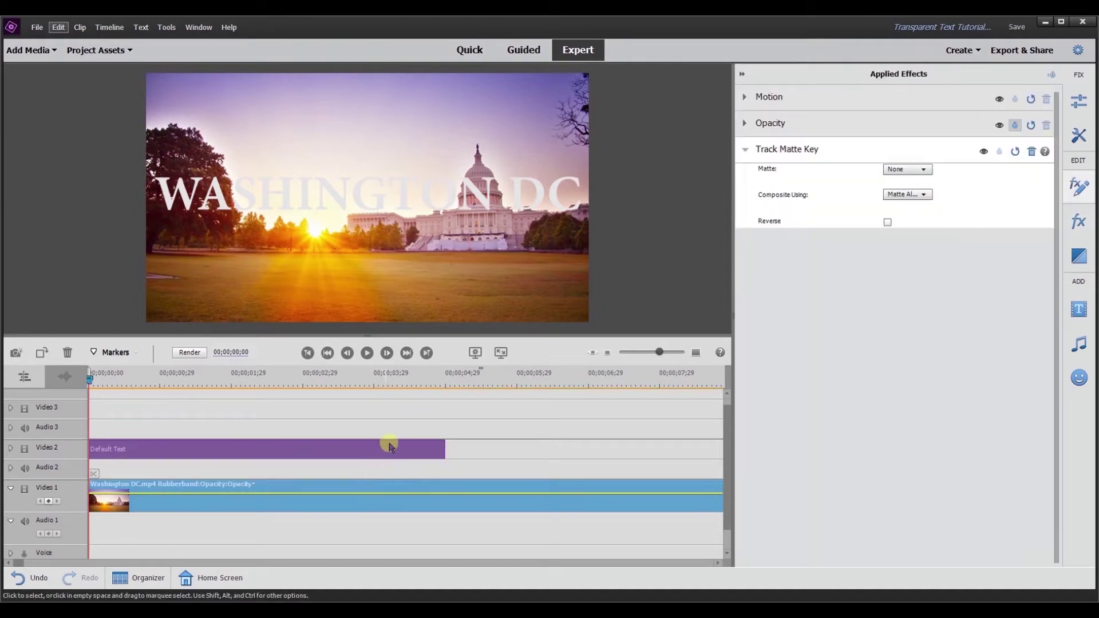
Set the Track Matte Key's matte to Video 2 and composite it using Matte Luma.
click(923, 169)
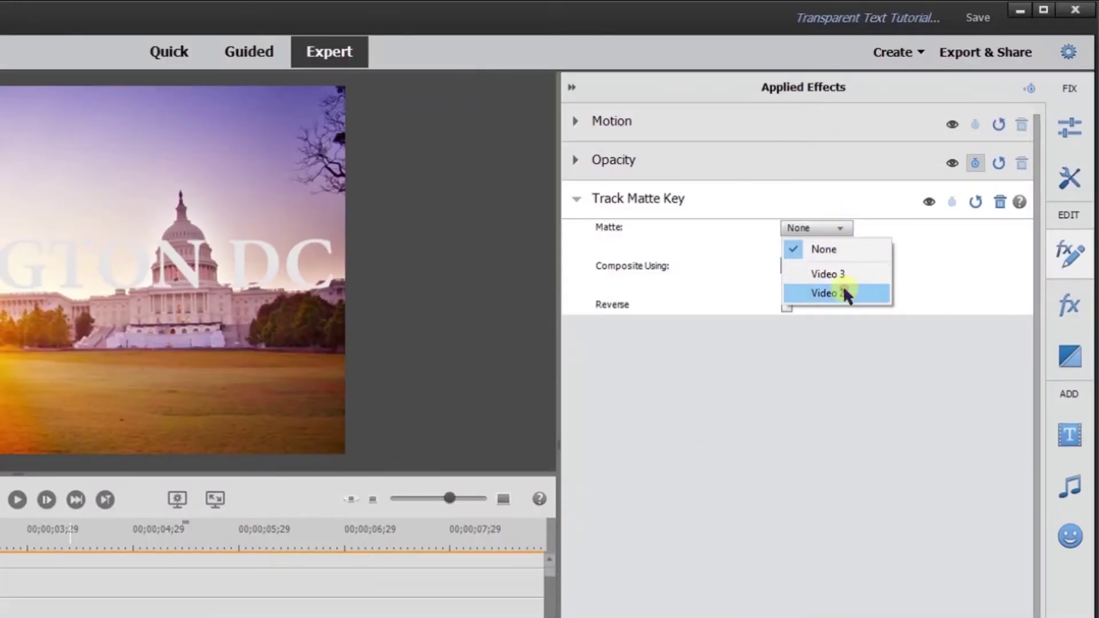
click(845, 293)
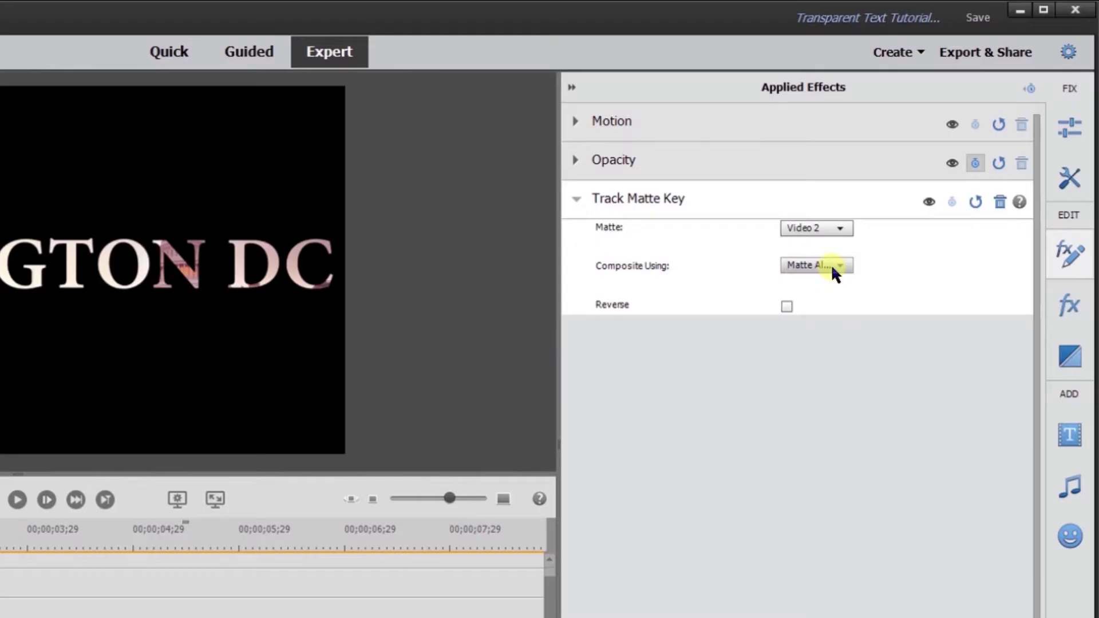
click(832, 265)
click(832, 305)
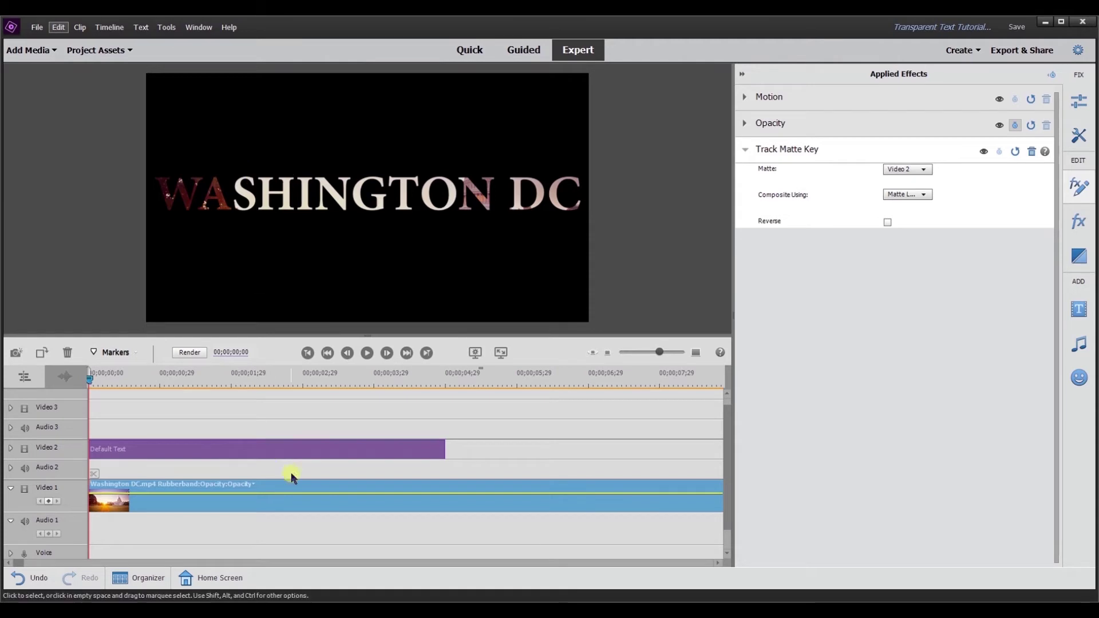
Scale the title clip on Video 2 to 400 and reposition it at about 688.8, 425.6.
click(309, 444)
click(796, 92)
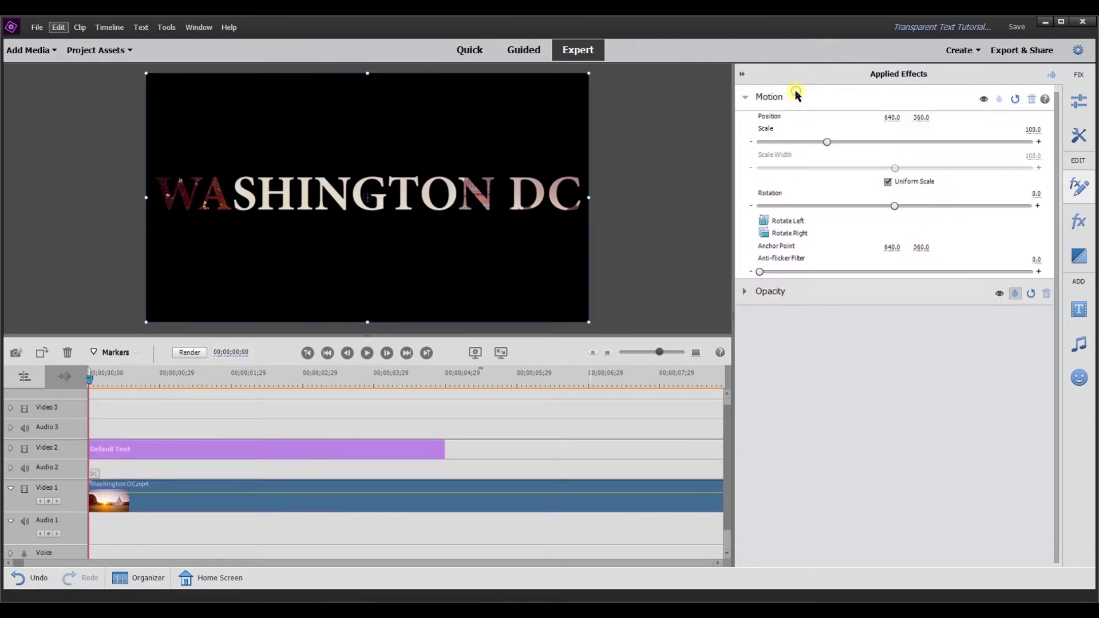
drag(827, 141, 1069, 140)
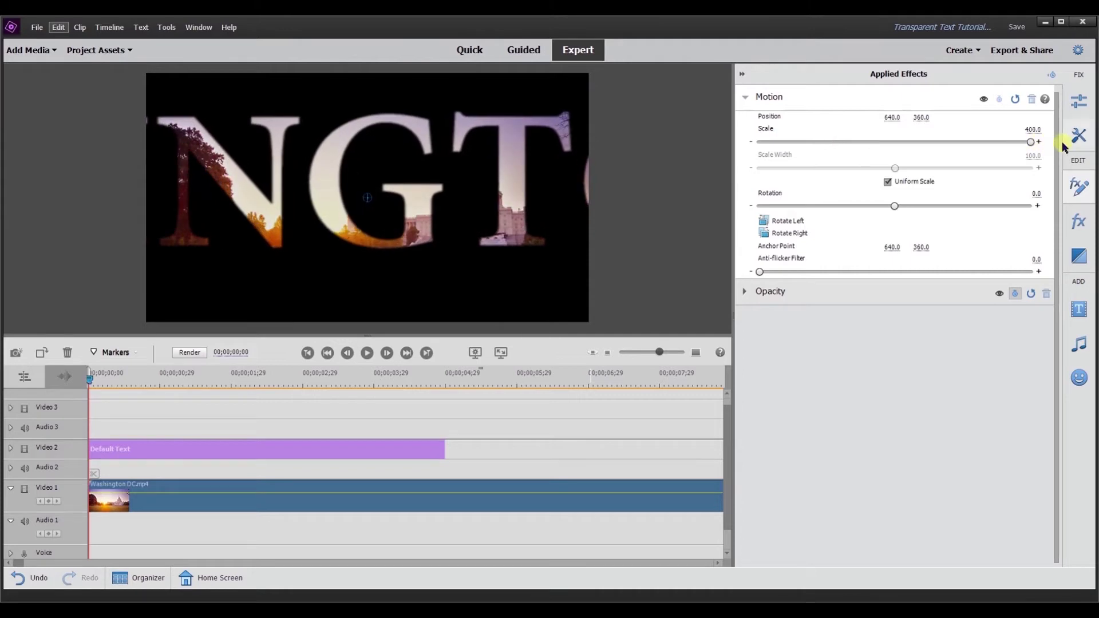
drag(418, 158, 435, 181)
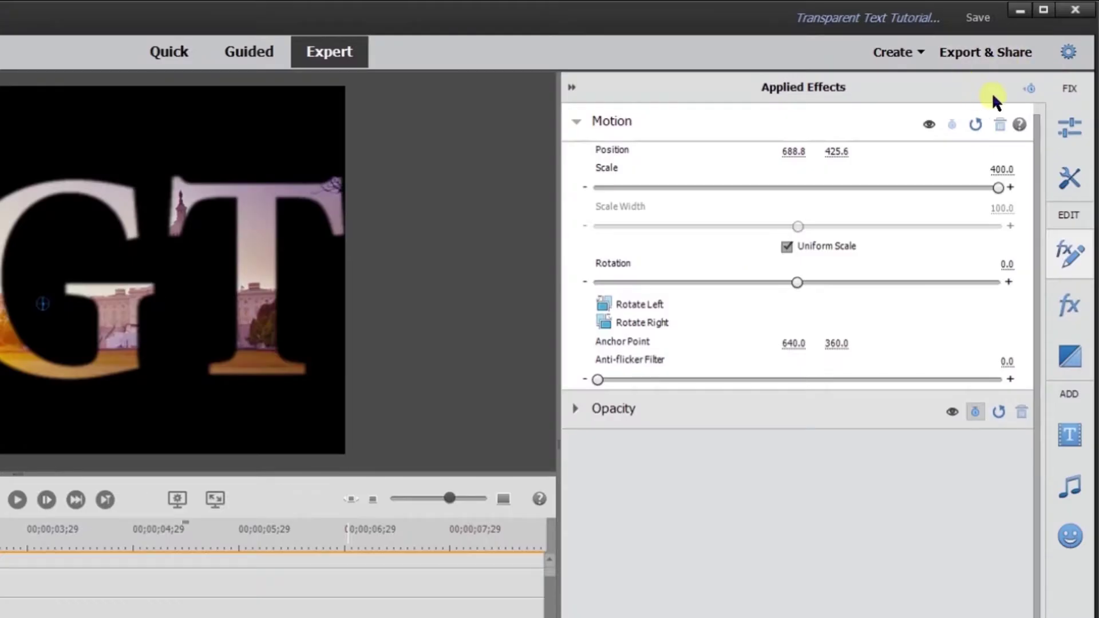
Enable position keyframes at the title's start and move the text out past the frame's right edge, to about 3753.4, 407.1.
click(1032, 88)
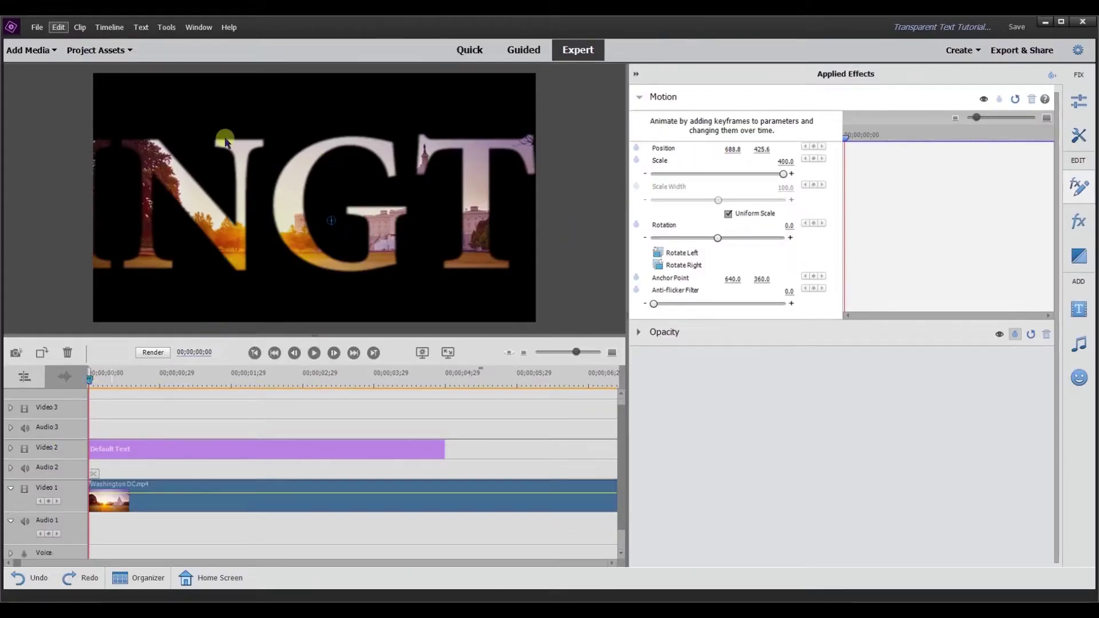
click(637, 149)
drag(235, 205, 734, 210)
drag(201, 207, 717, 196)
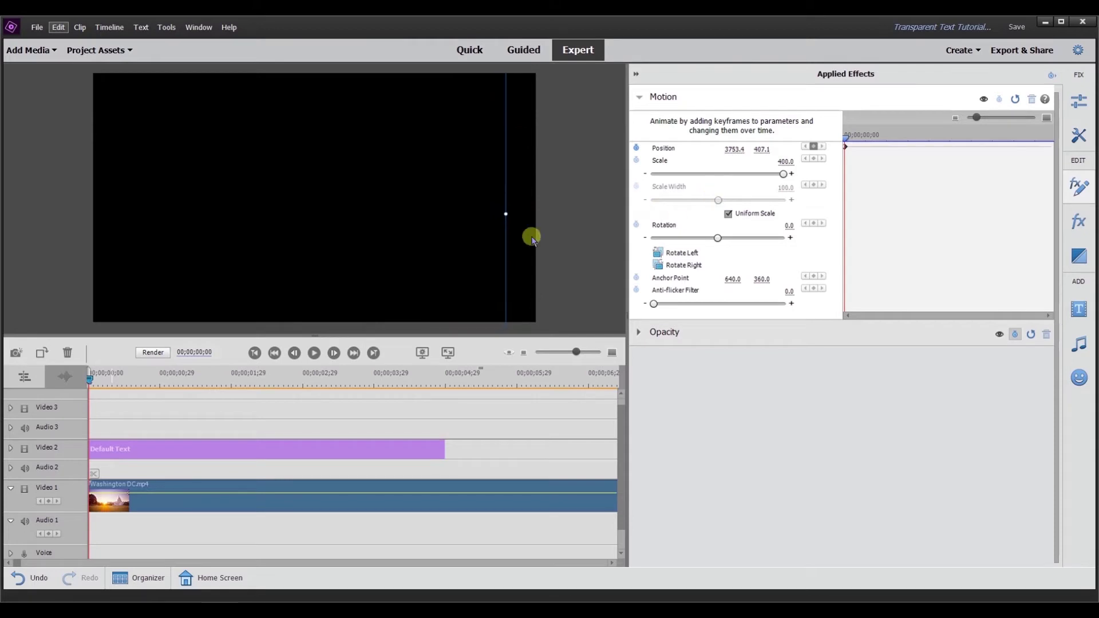
Add a position keyframe at 00;00;03;26 by moving the text out past the frame's left edge, to about -2560.8, 430.7.
mouse_move(90, 381)
mouse_down()
mouse_move(176, 385)
mouse_move(240, 373)
mouse_move(368, 404)
mouse_up()
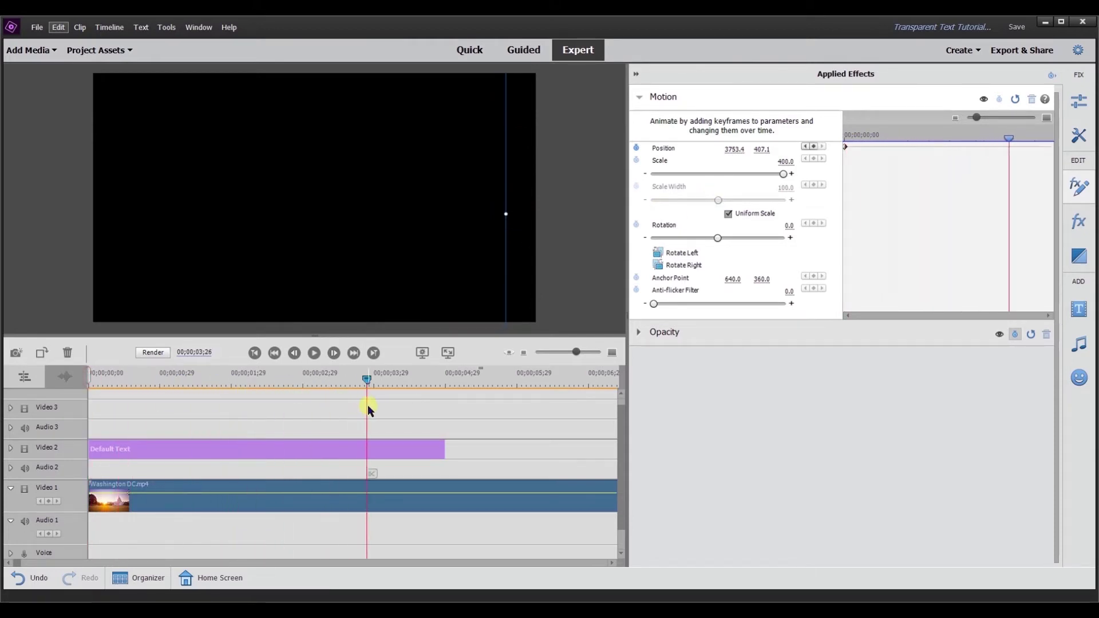
drag(581, 202, 171, 200)
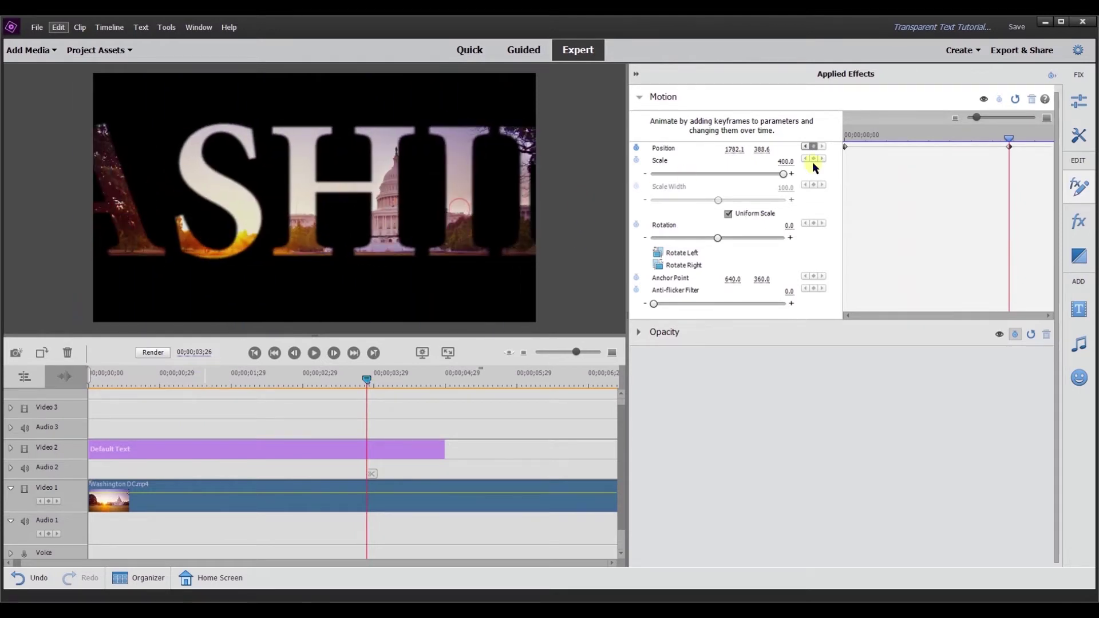
drag(438, 207, 260, 206)
drag(441, 200, 11, 200)
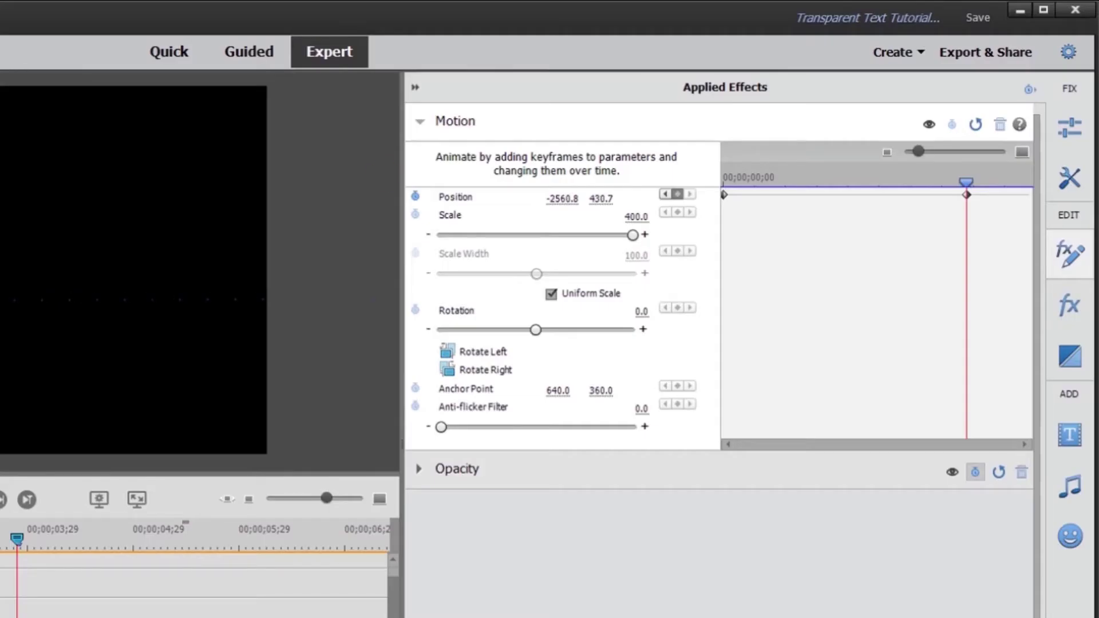
Check the start keyframe's vertical position and set the end keyframe's vertical position to 407.
click(665, 194)
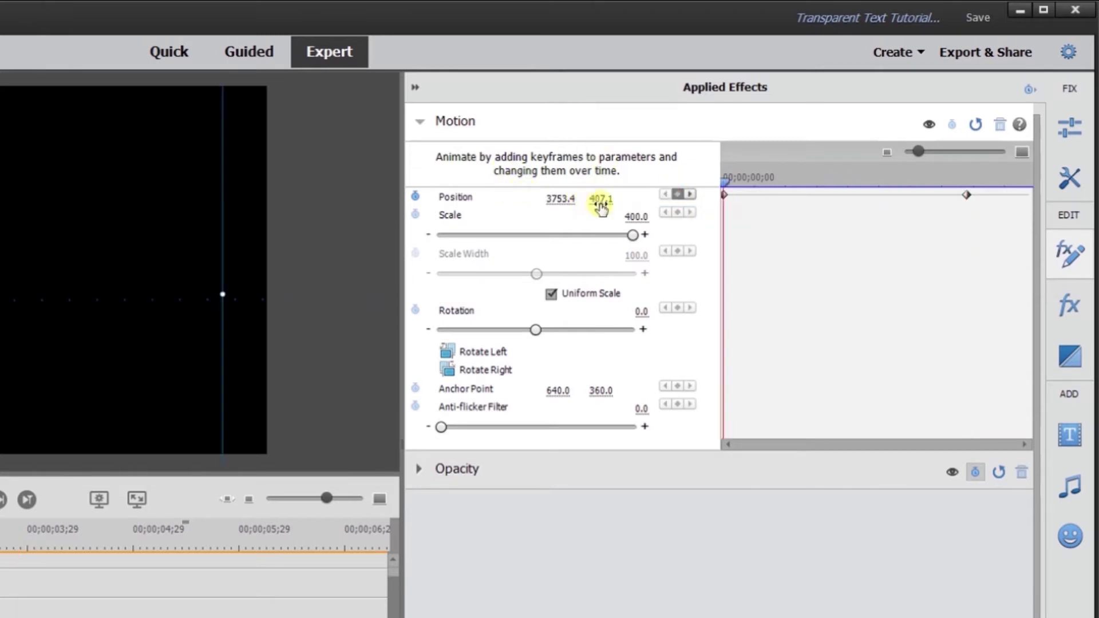
click(690, 195)
click(604, 198)
text(40)
text(7)
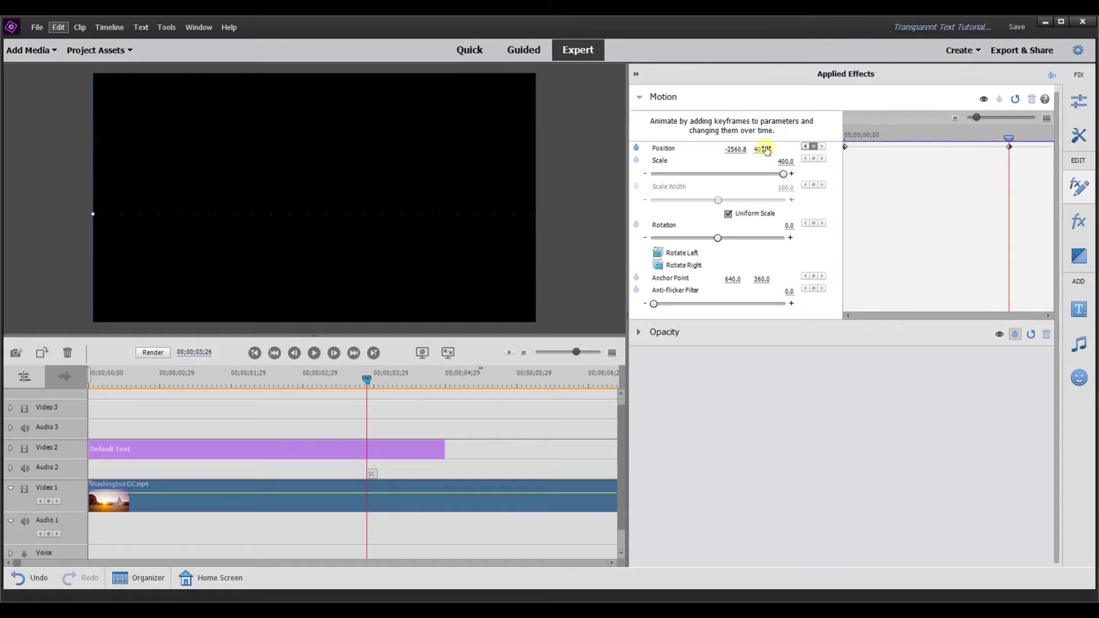
key(Return)
Play the sequence from the start of the timeline to preview the sliding title animation.
drag(1012, 141, 779, 151)
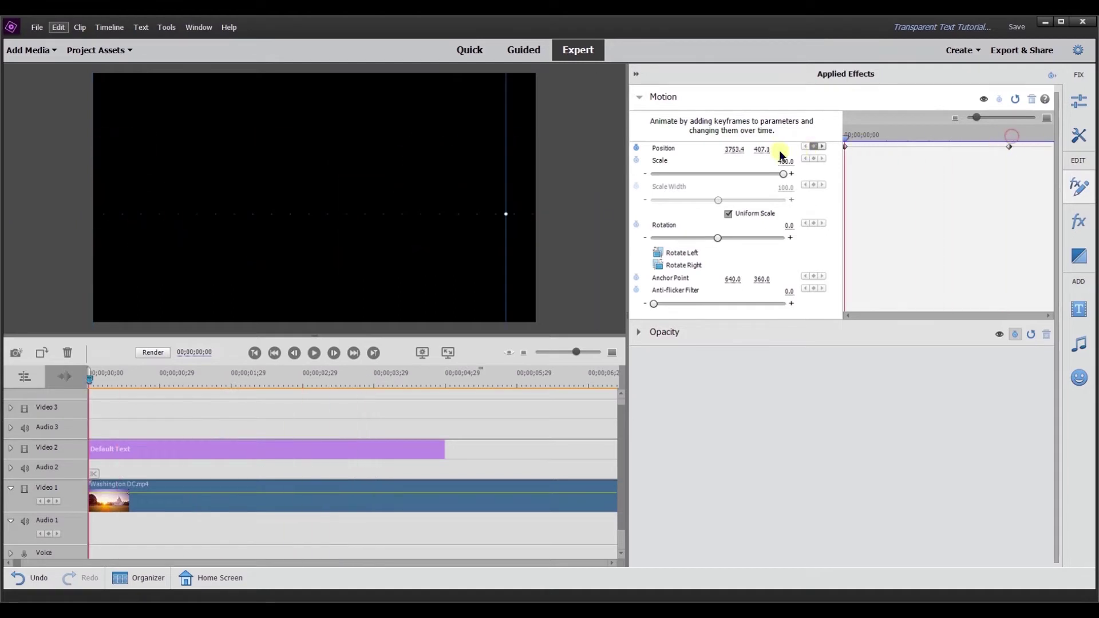
click(313, 354)
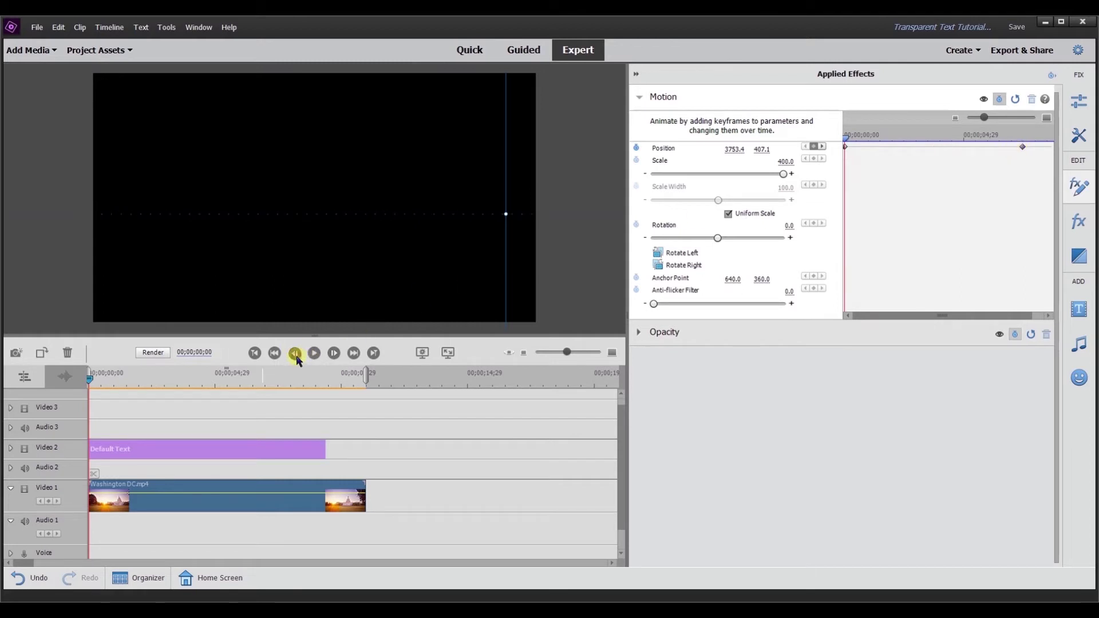
click(313, 354)
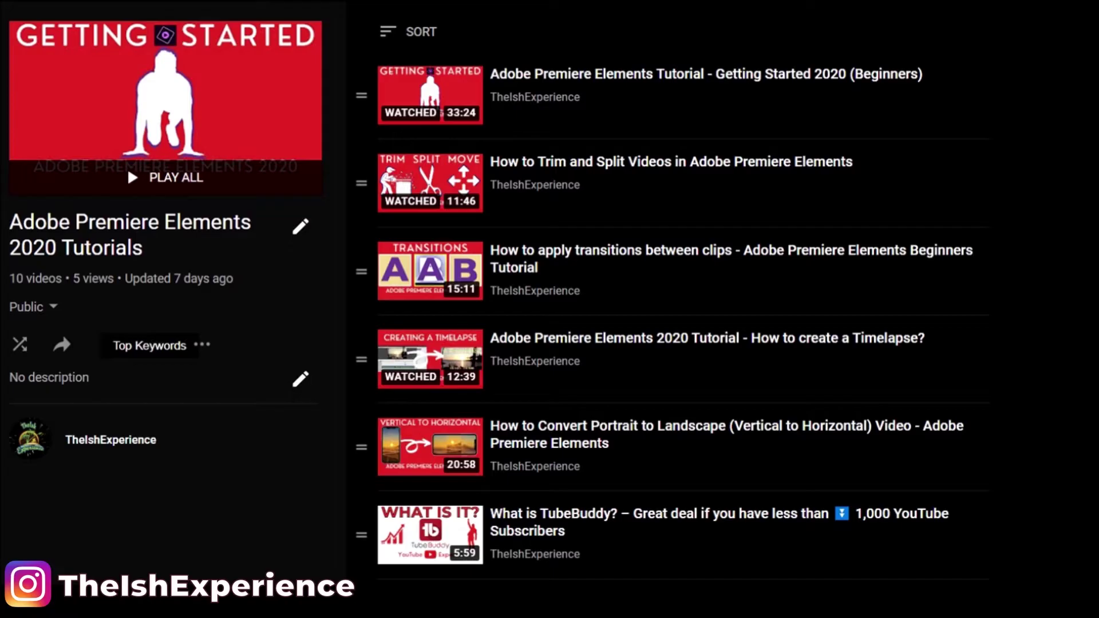
scroll(681, 309, down, 5)
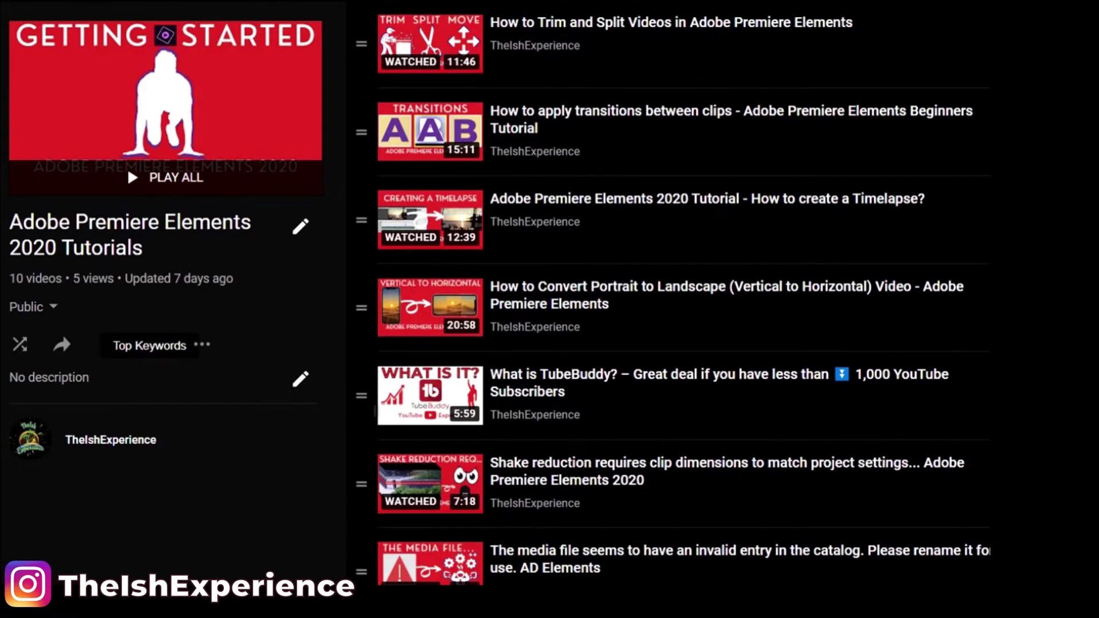
scroll(682, 309, down, 1)
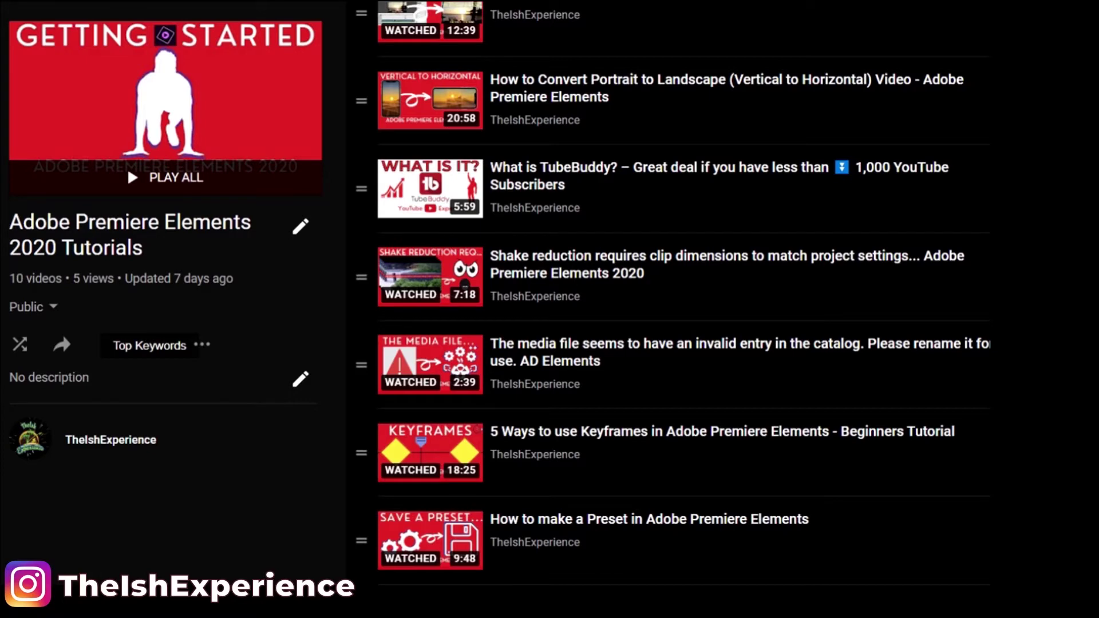
scroll(682, 310, up, 5)
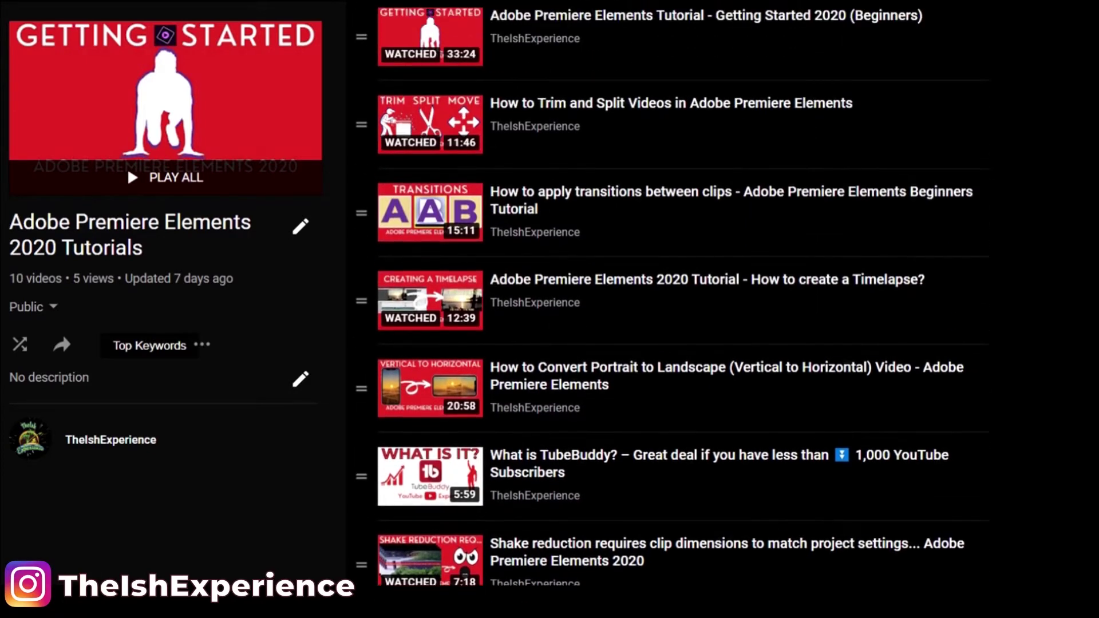
scroll(682, 309, up, 1)
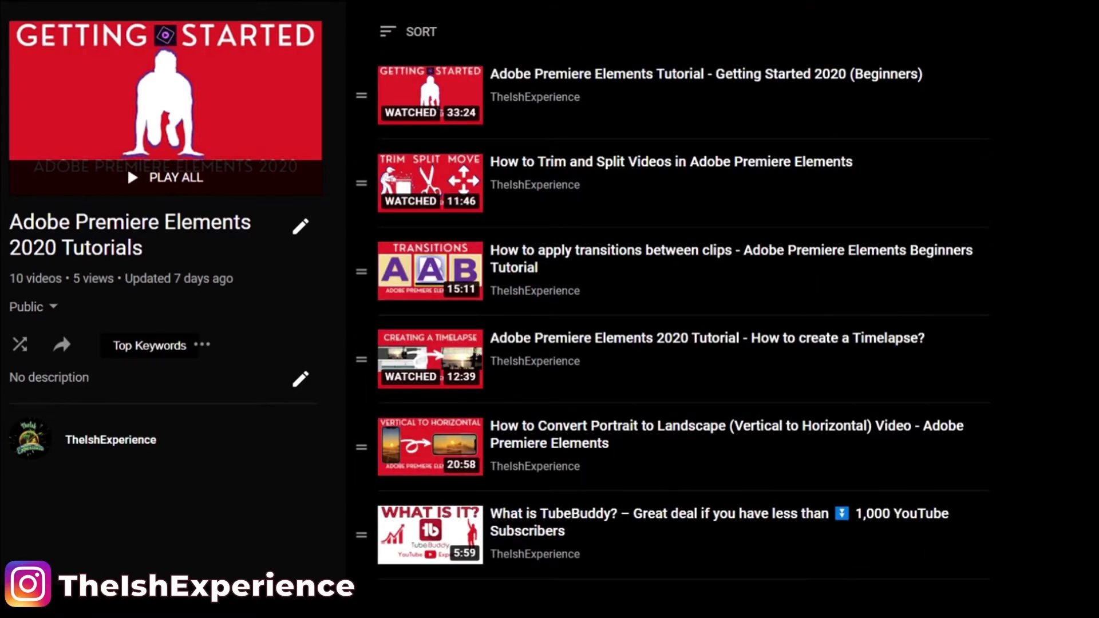
scroll(682, 310, down, 5)
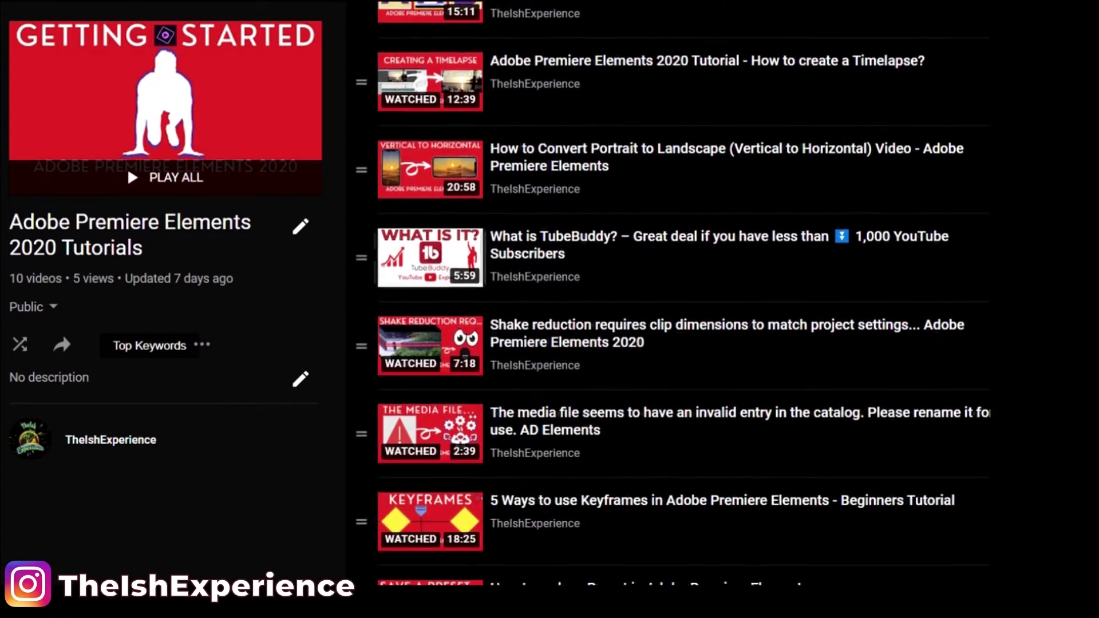
scroll(682, 309, down, 1)
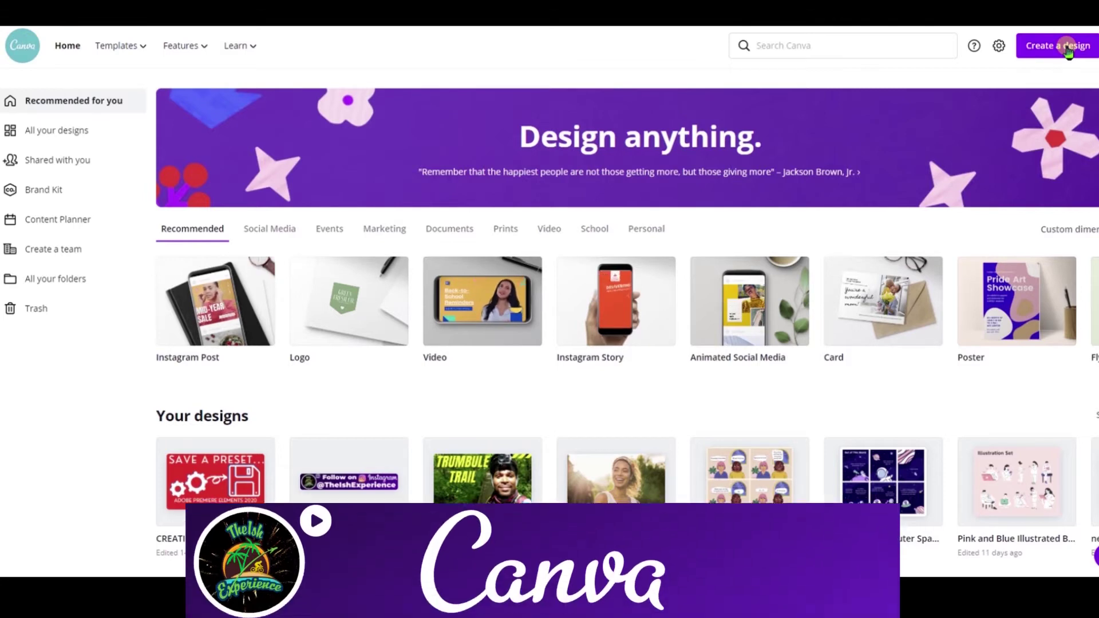
Switch to Canva and create a new design with custom dimensions of 6000 x 1080 px.
click(1067, 45)
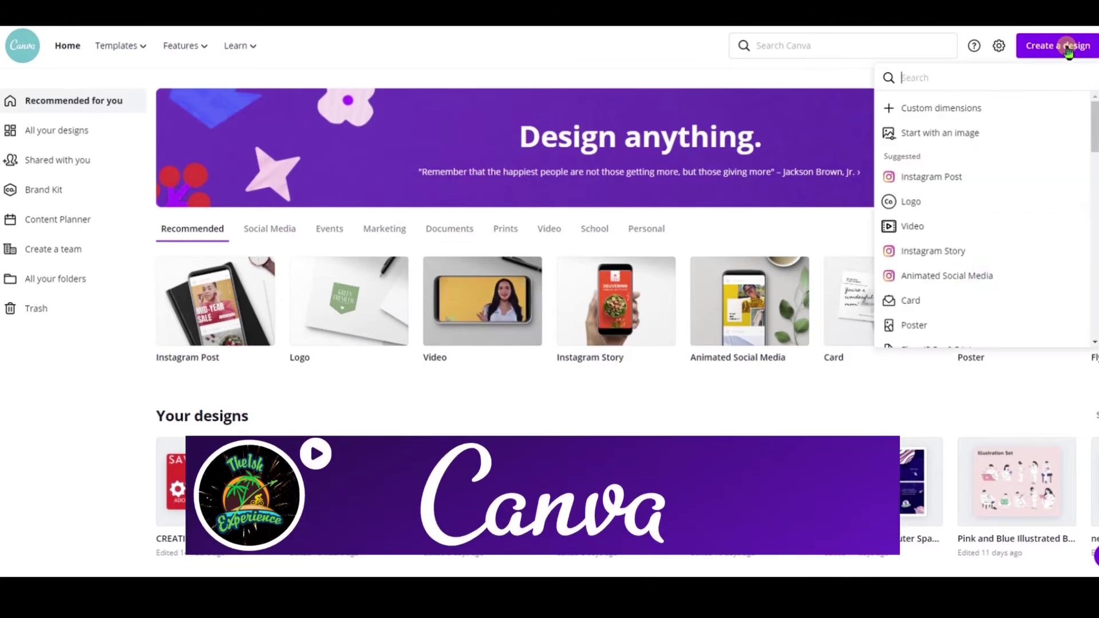
click(979, 109)
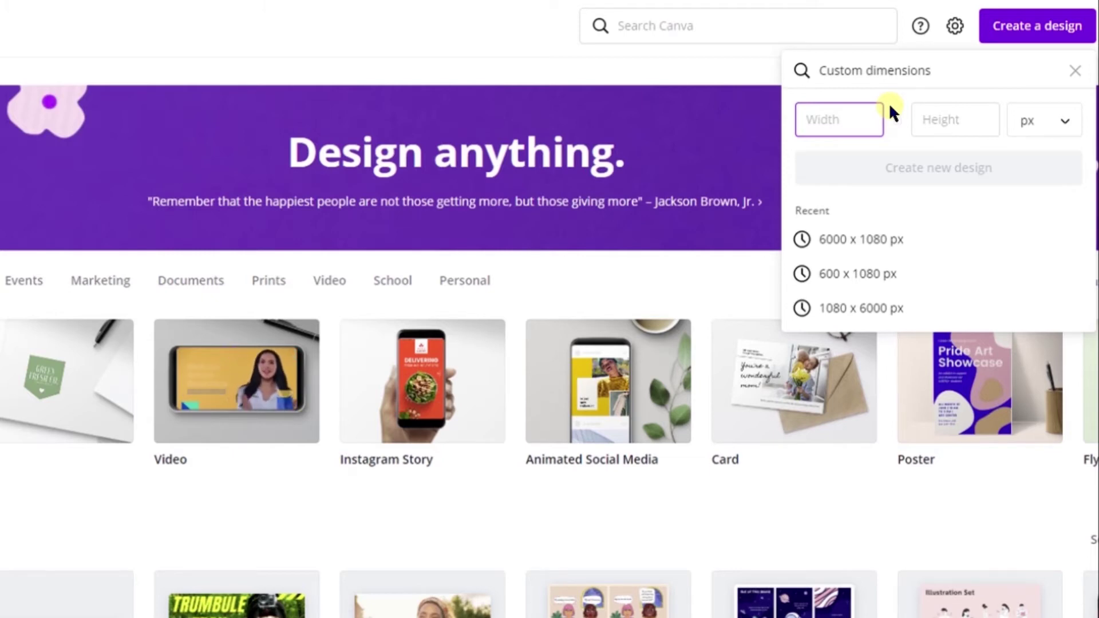
text(6000)
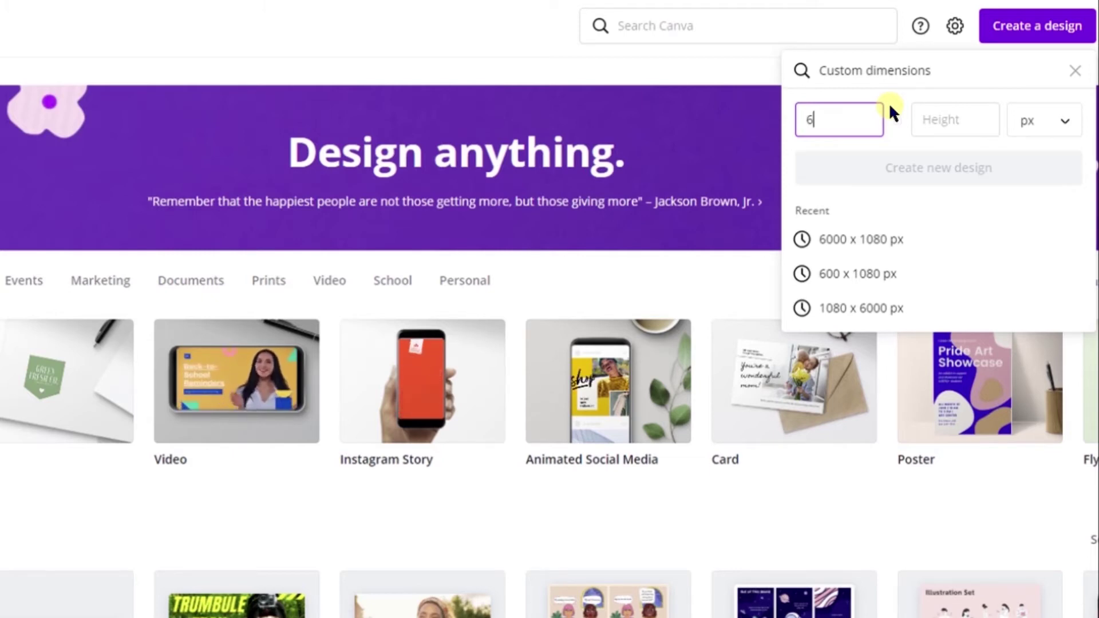
click(934, 120)
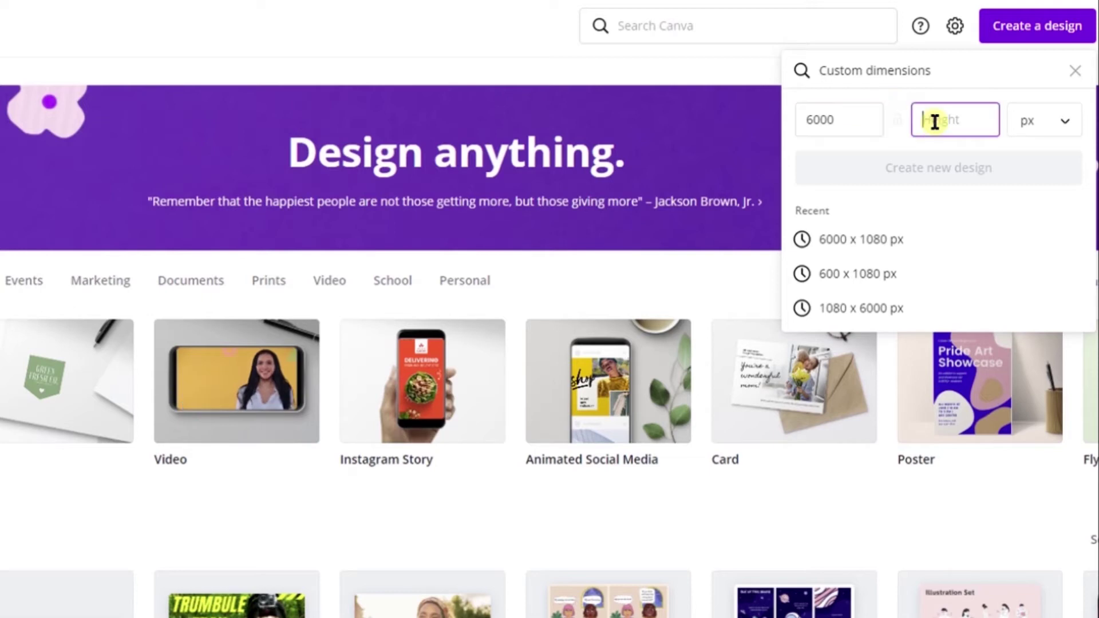
text(1080)
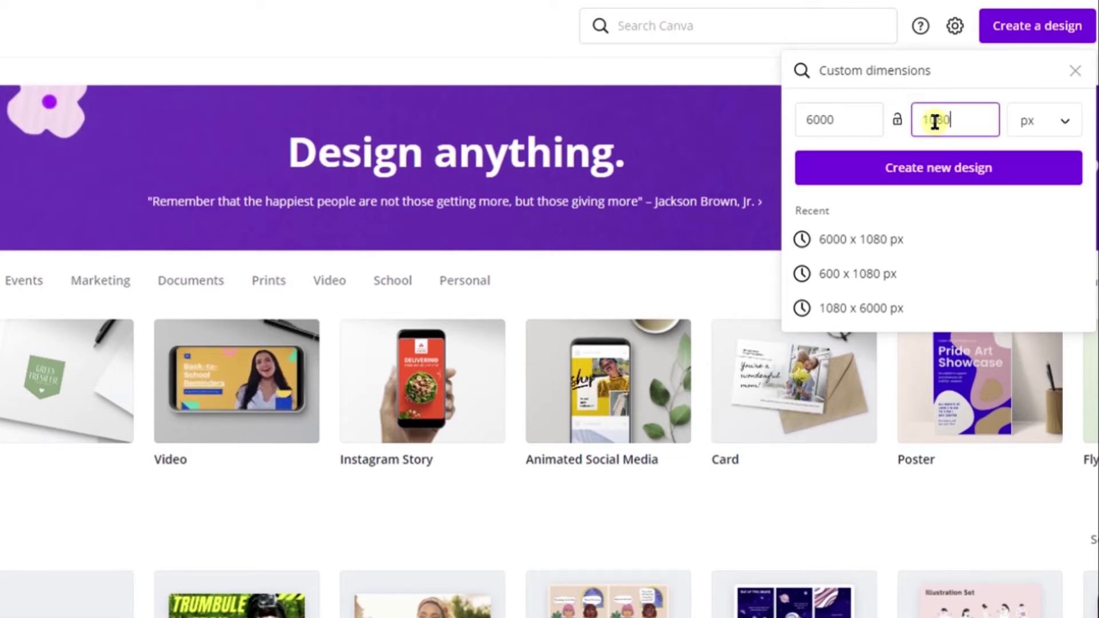
click(915, 175)
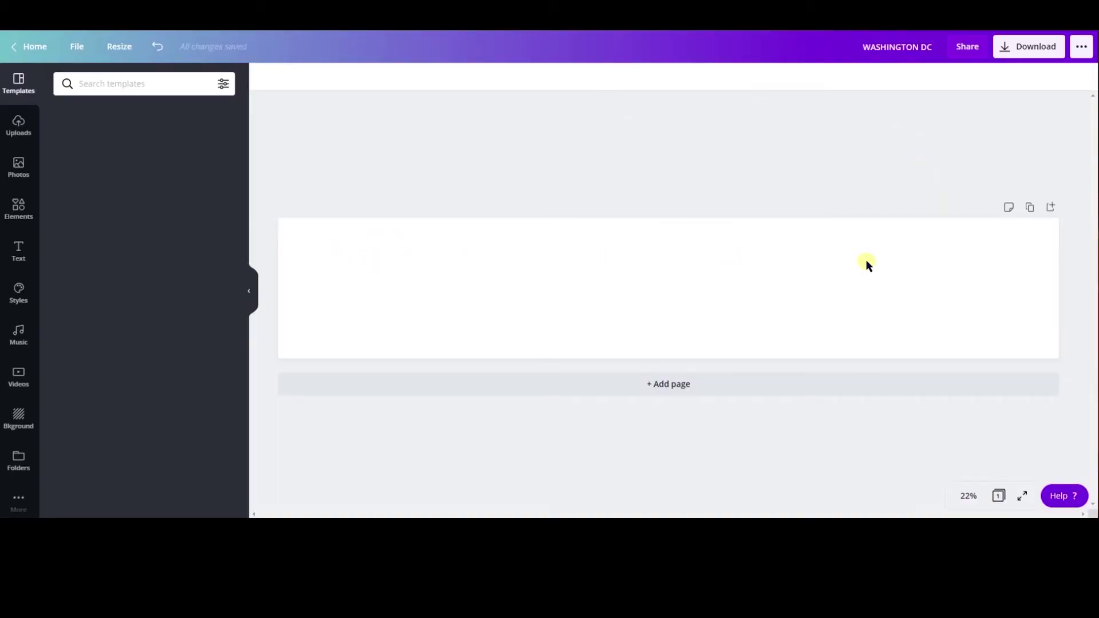
Add a heading to the blank page and set its font size to 144.
click(19, 248)
drag(86, 137, 516, 282)
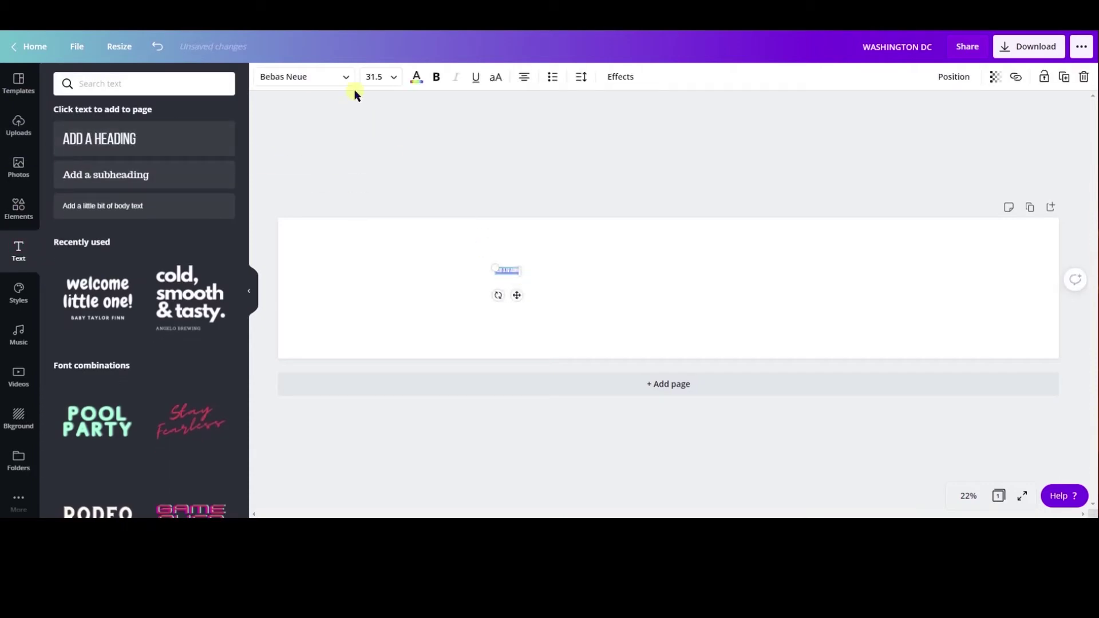
click(393, 76)
scroll(383, 229, down, 4)
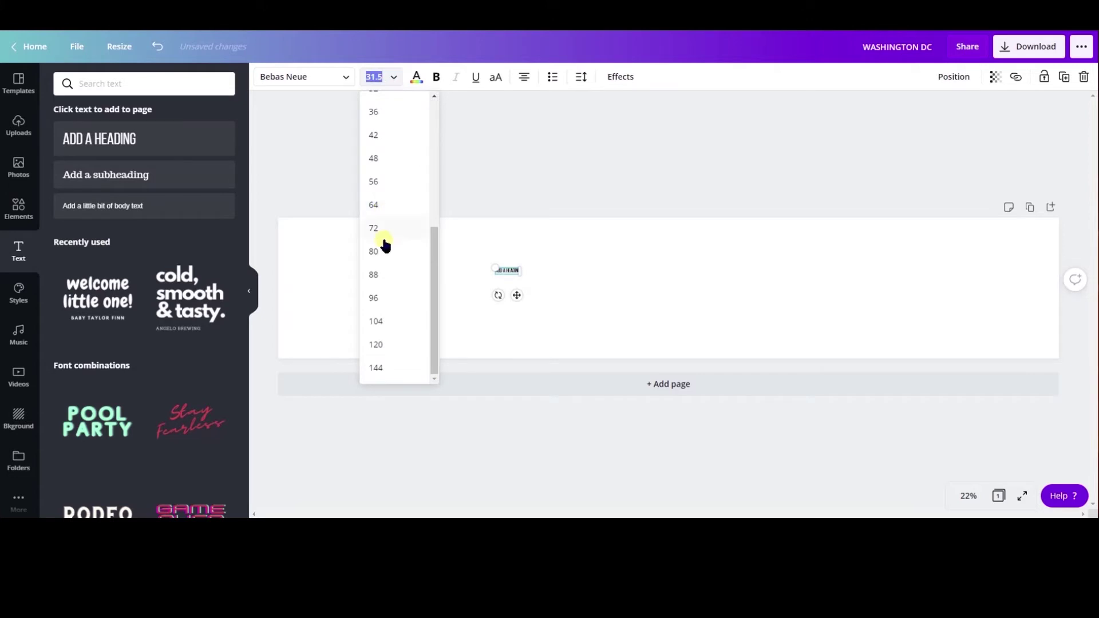
click(395, 369)
Change the heading's font to Montserrat Extra-Bold.
click(304, 77)
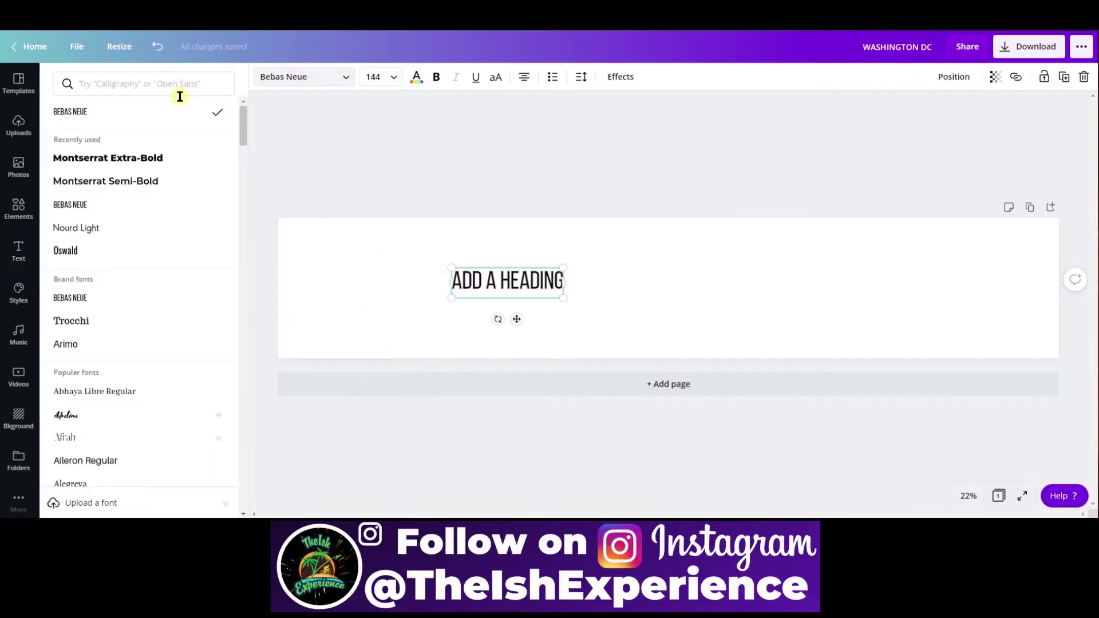
scroll(155, 177, down, 10)
scroll(153, 182, up, 10)
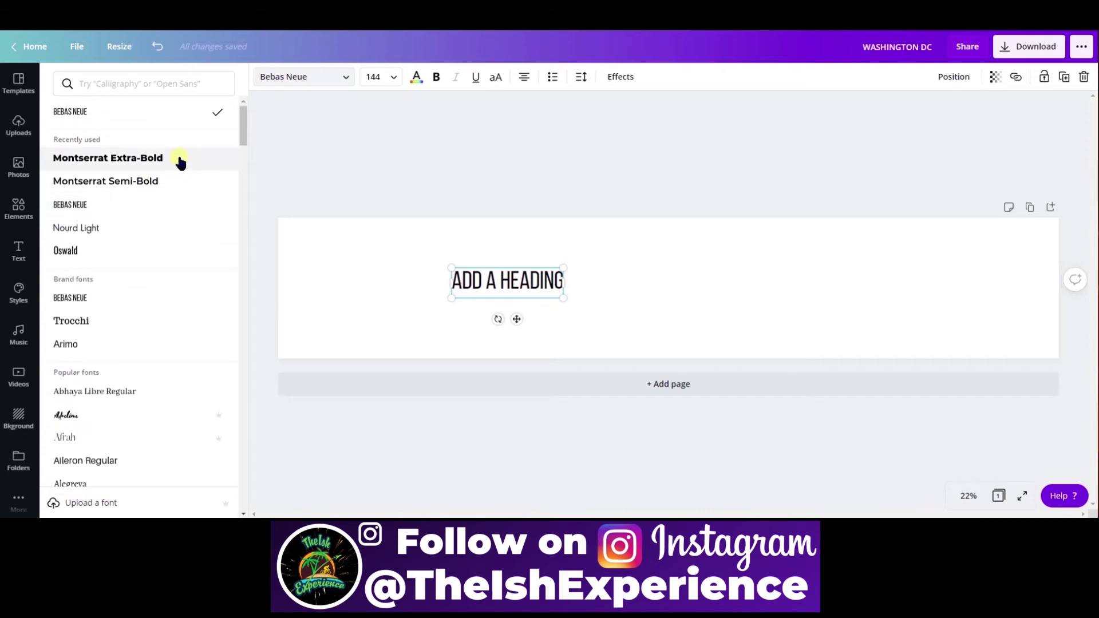
click(179, 159)
Replace the heading's placeholder text with WASHINGTON DC in capital letters.
click(485, 289)
triple_click(484, 289)
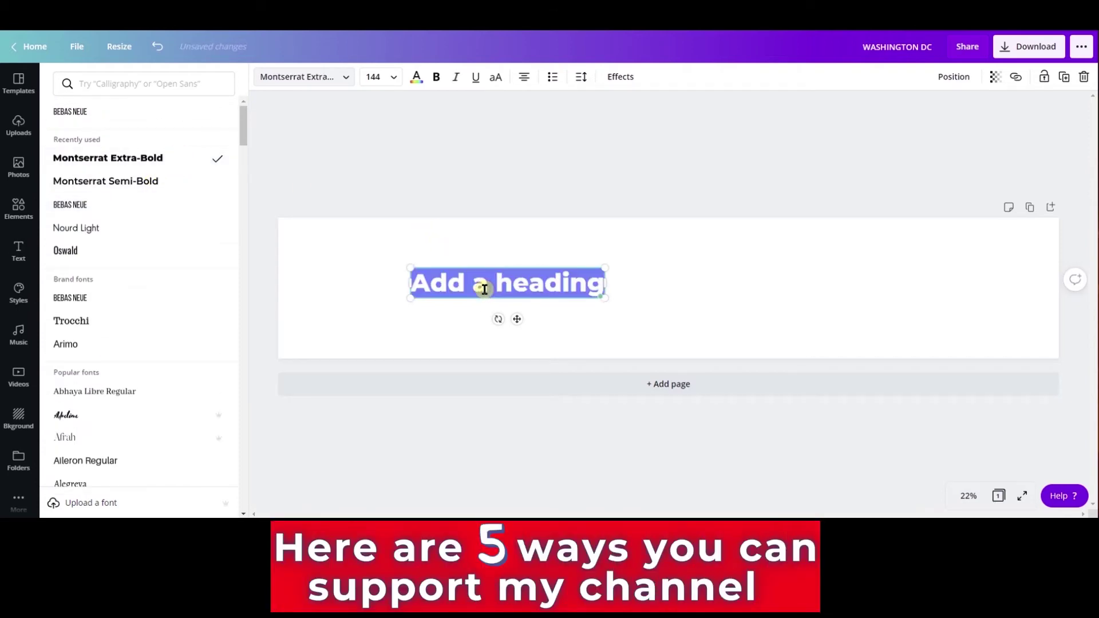
text(wa)
key(BackSpace)
key(BackSpace)
key(Caps_Lock)
text(WASHIN)
key(BackSpace)
text(ING)
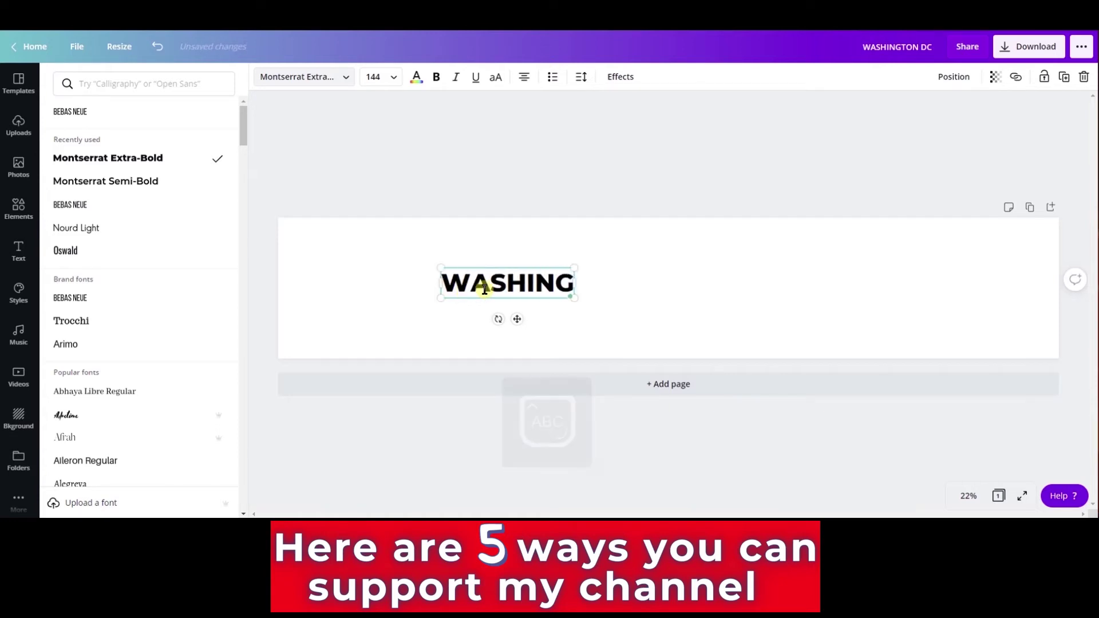
text(TON DC)
Enlarge the title to a font size of about 374 and align it to the middle of the page.
drag(629, 298, 999, 398)
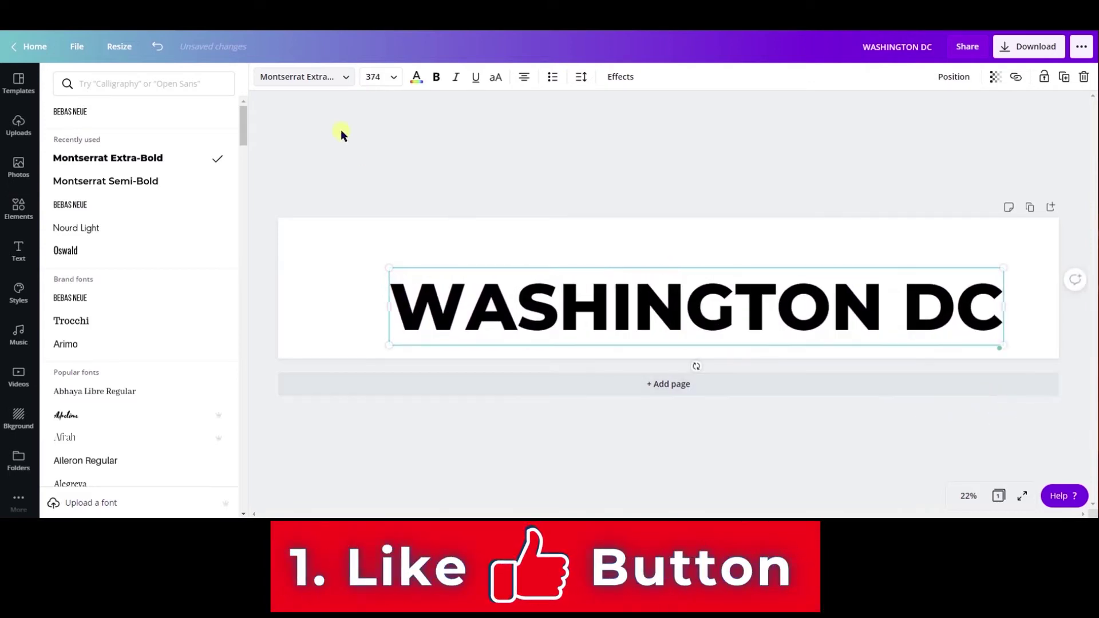
click(961, 83)
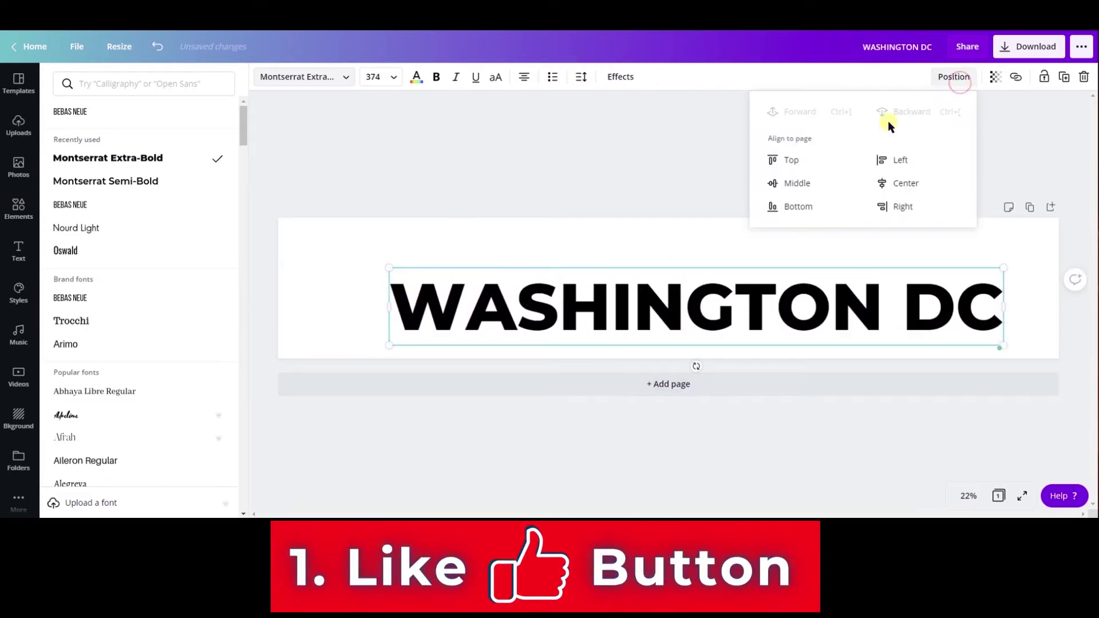
click(794, 183)
click(589, 207)
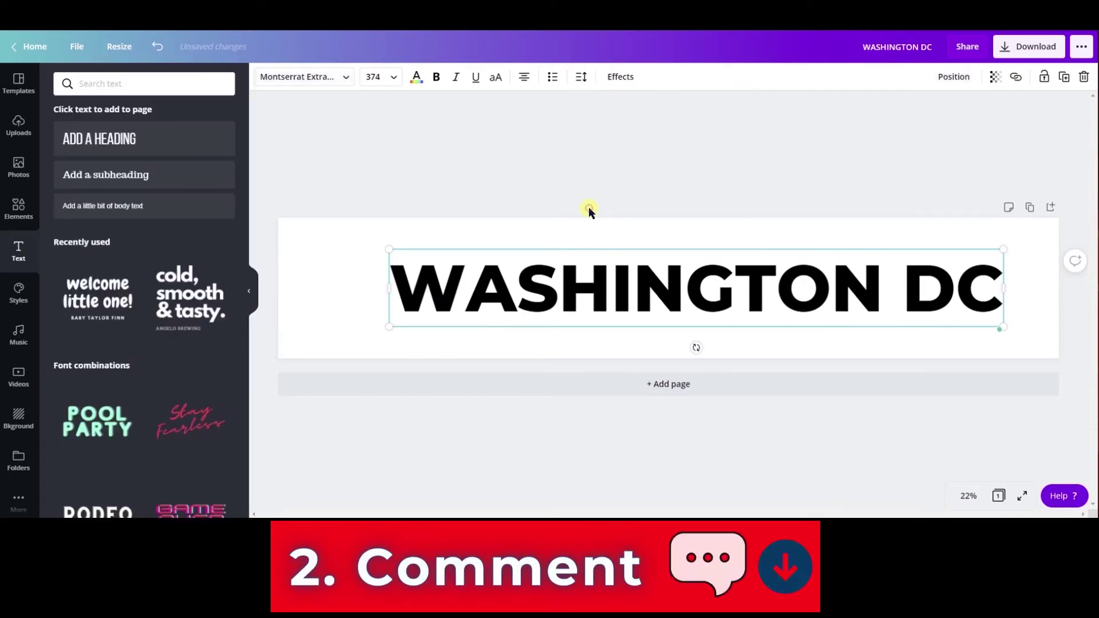
Shift the title close to the page's right edge and enlarge it to a font size of about 388.
click(628, 261)
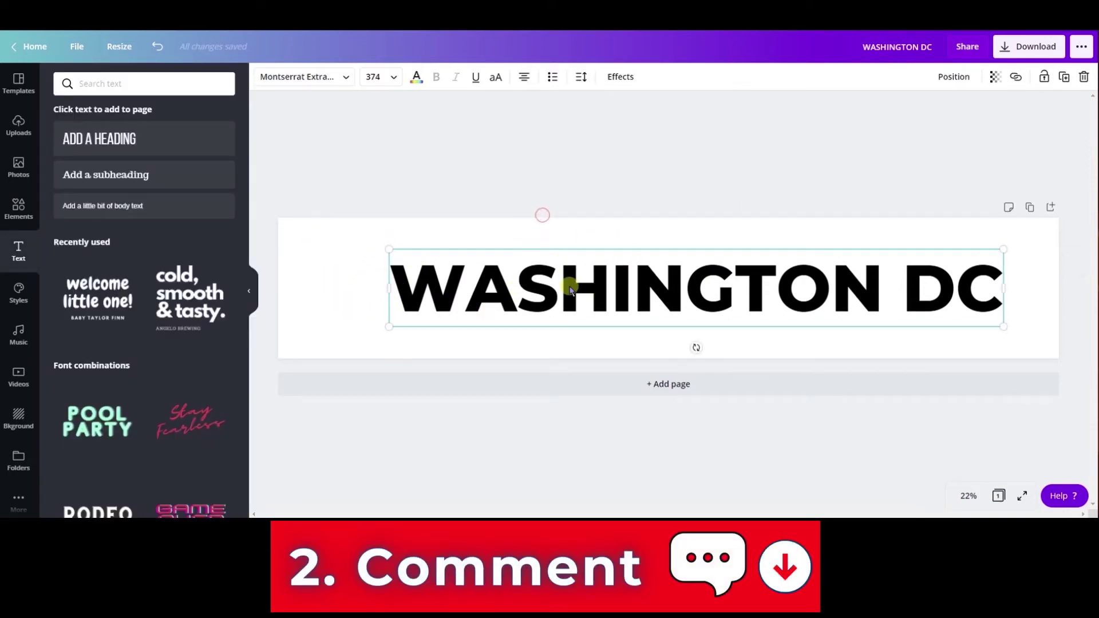
drag(569, 284, 606, 287)
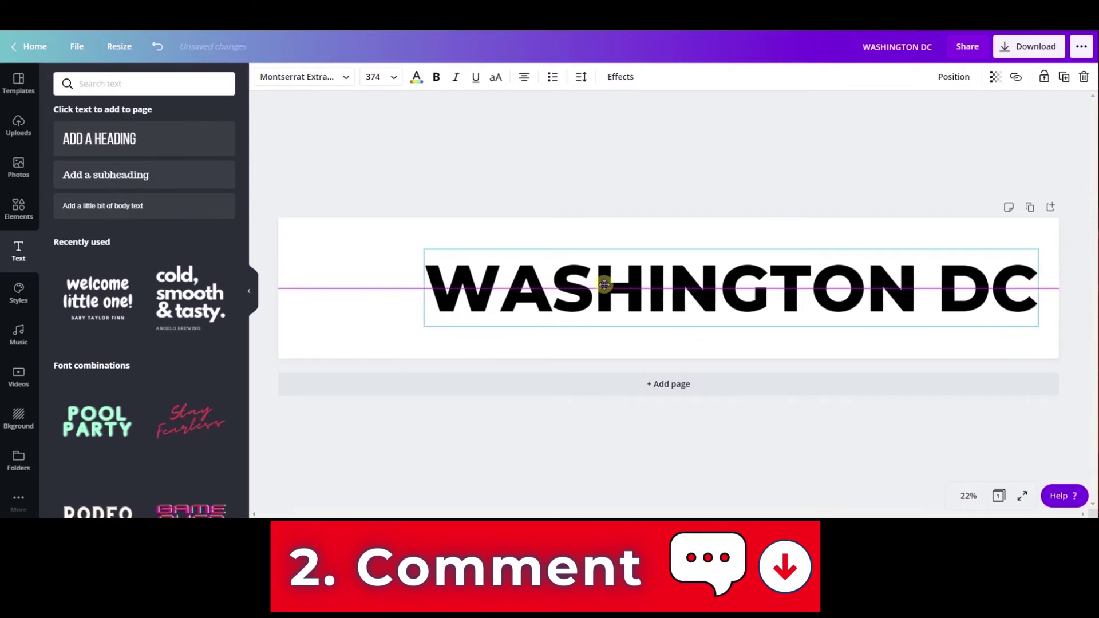
drag(483, 290, 496, 291)
drag(430, 327, 406, 329)
mouse_move(508, 297)
mouse_down()
mouse_move(516, 287)
mouse_move(516, 299)
mouse_up()
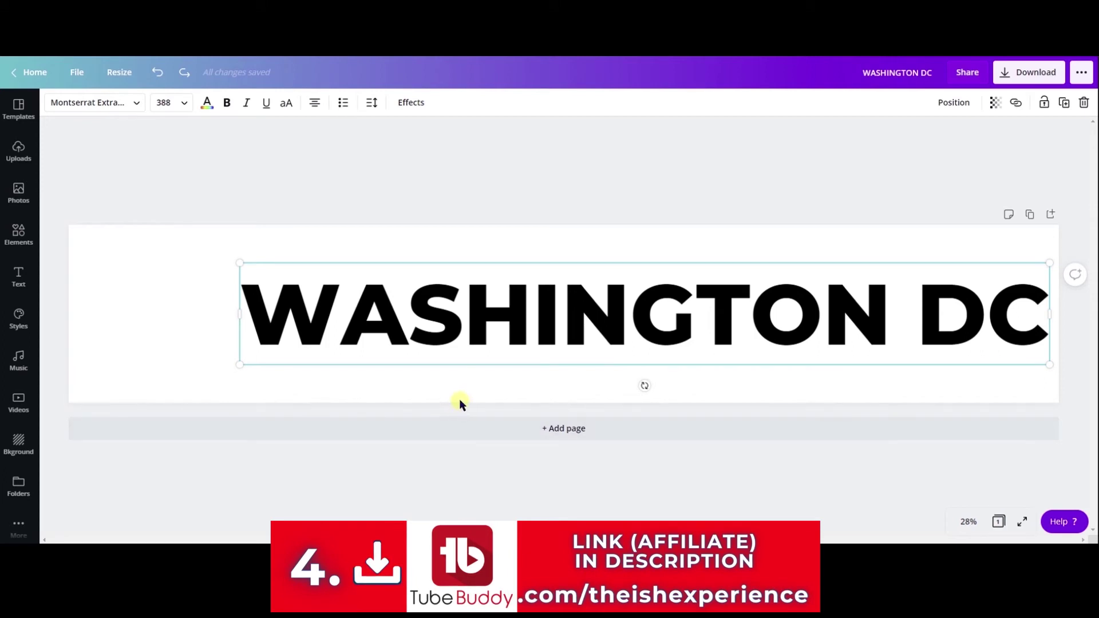
Download the design as a PNG at size 1 with its white background kept.
click(1015, 80)
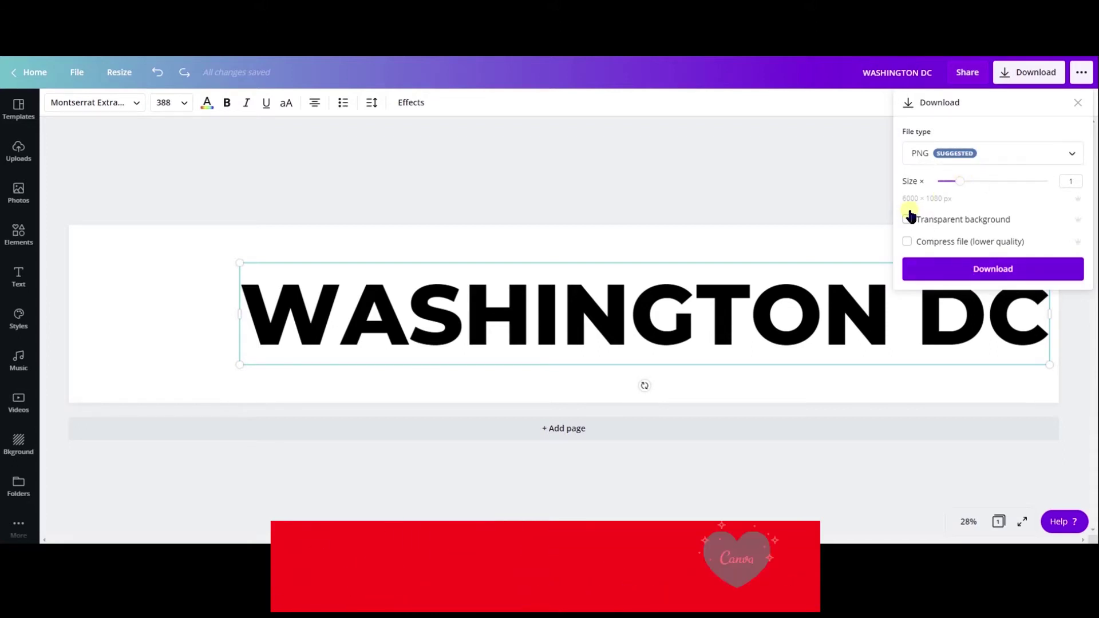
click(965, 269)
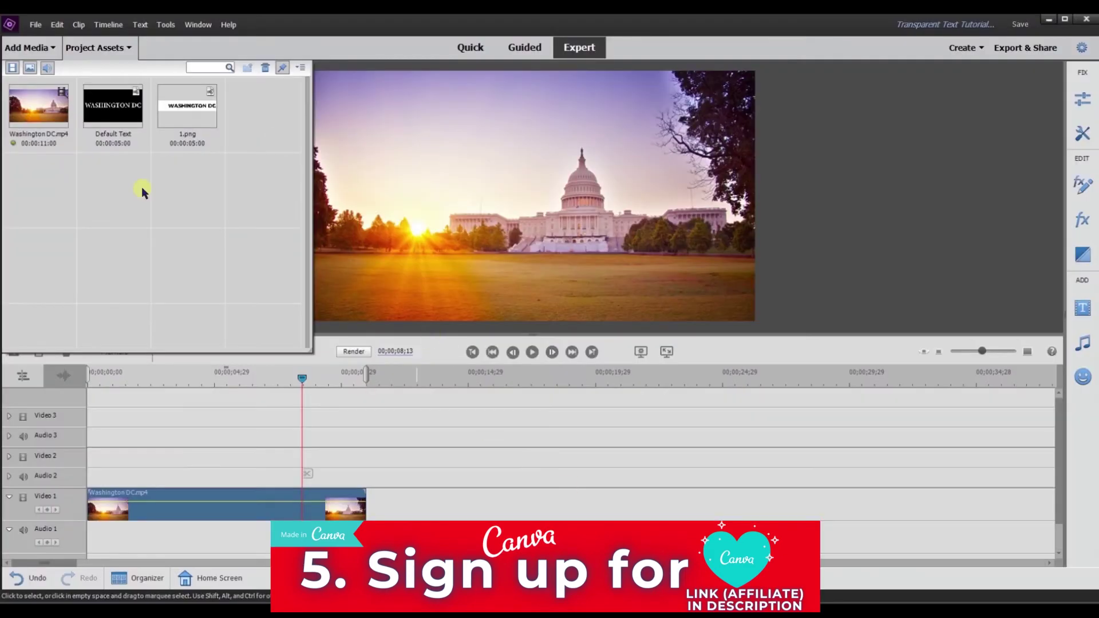
Switch to Premiere Elements and place 1.png on the Video 2 track at the start of the timeline.
key(Home)
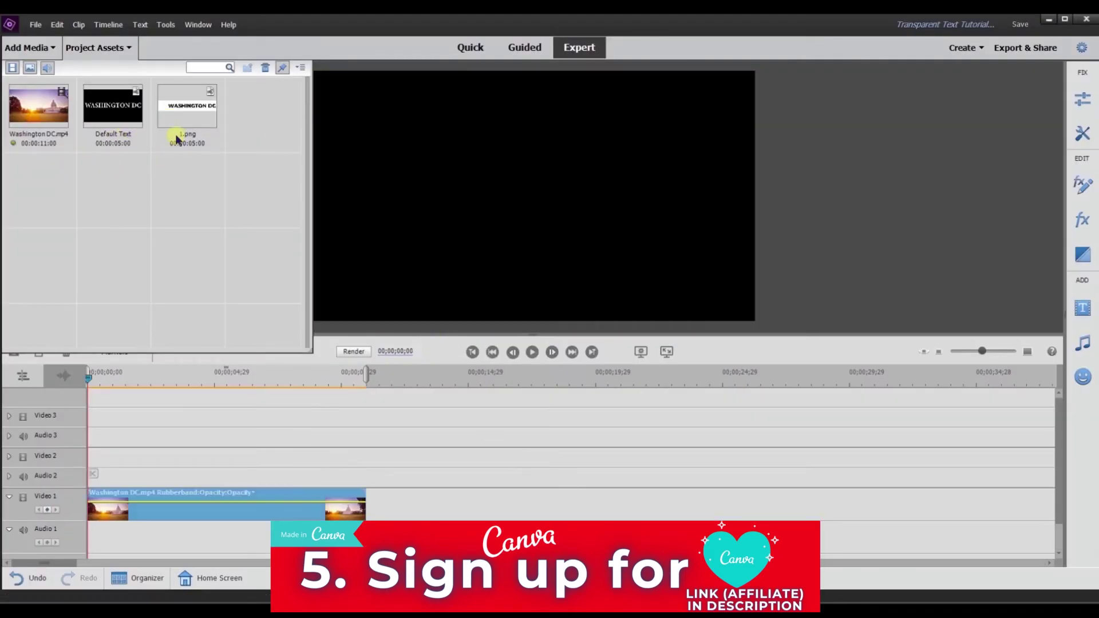
drag(185, 112, 75, 456)
click(128, 47)
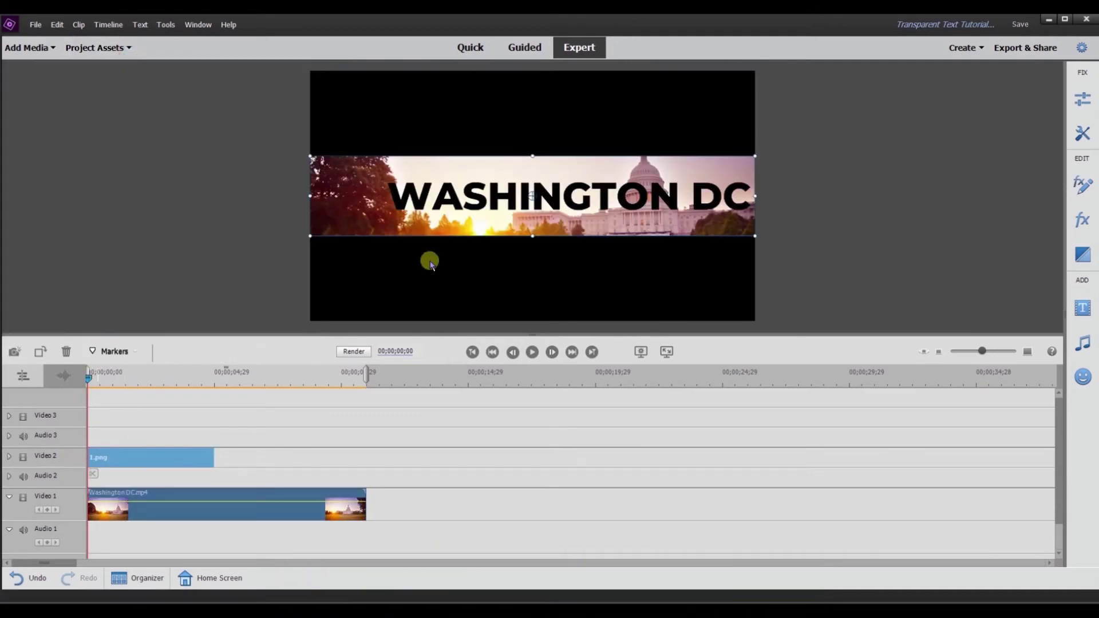
click(97, 48)
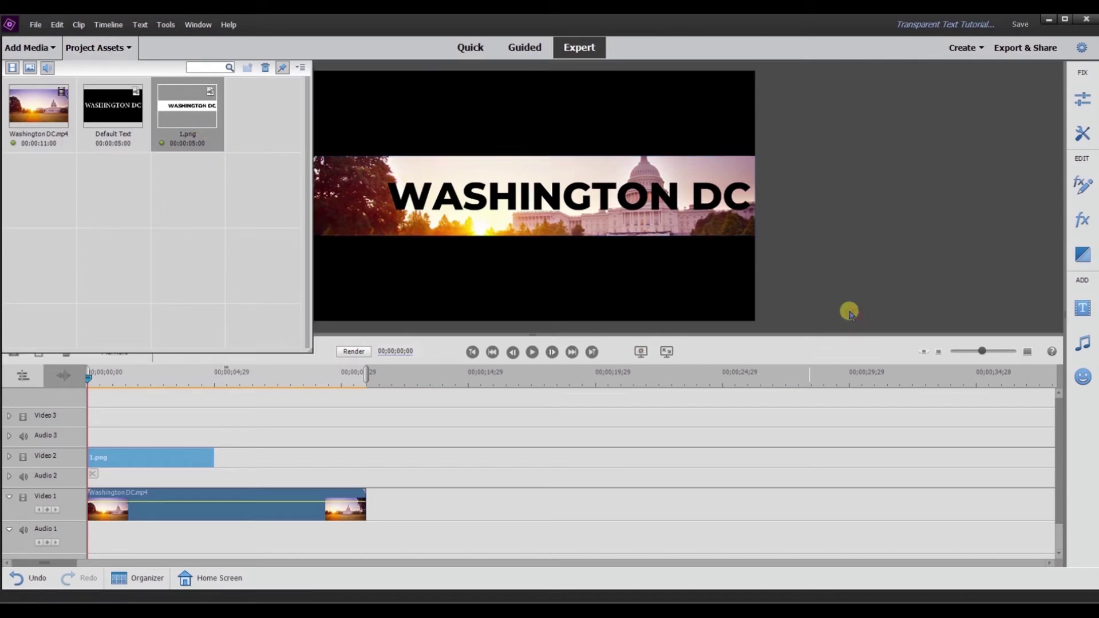
click(108, 49)
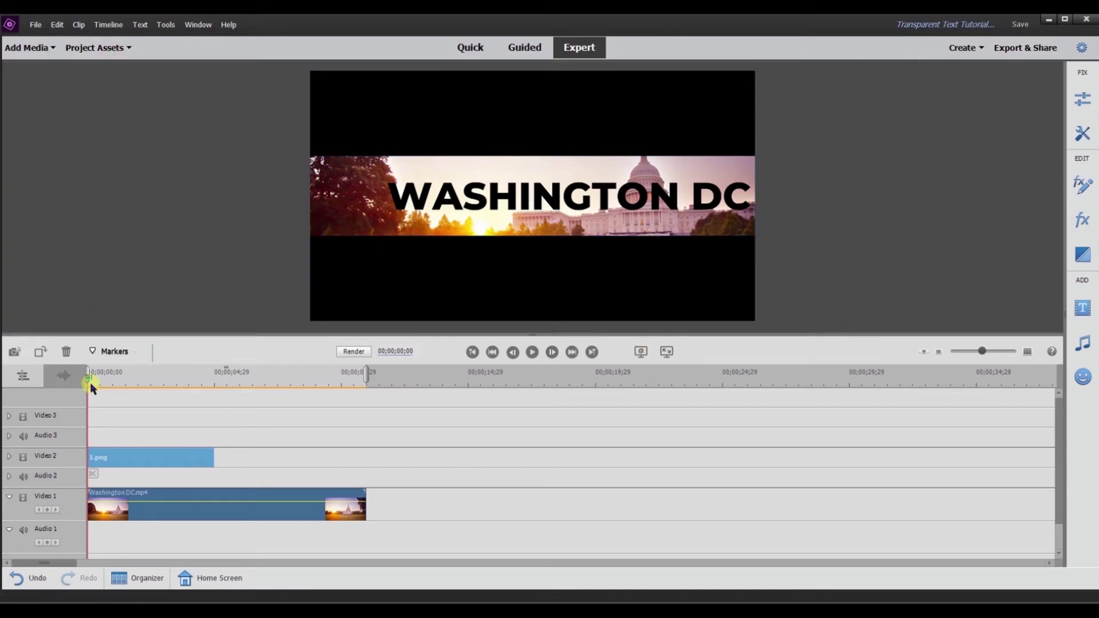
Turn on Reverse in the Track Matte Key effect of the Washington DC clip on Video 1.
drag(88, 378, 116, 378)
click(187, 496)
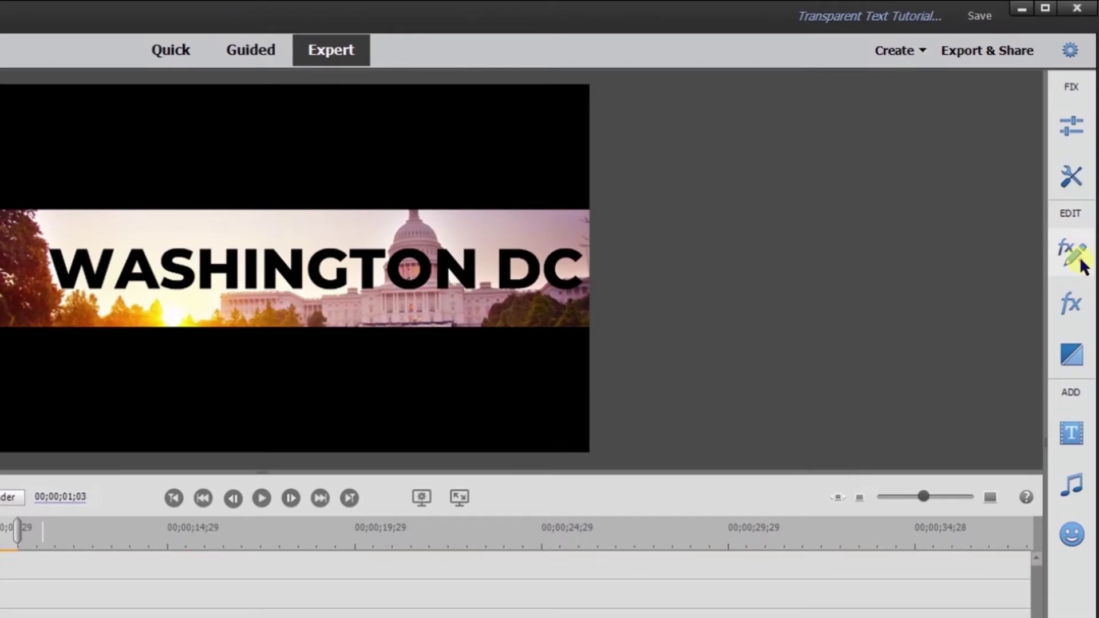
click(1082, 185)
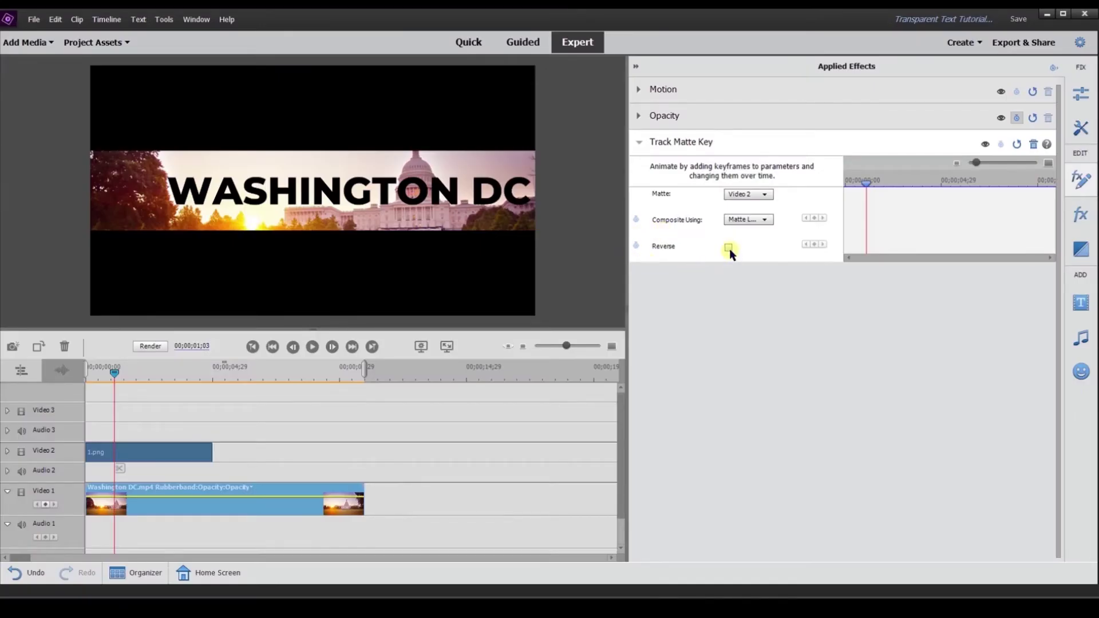
click(729, 248)
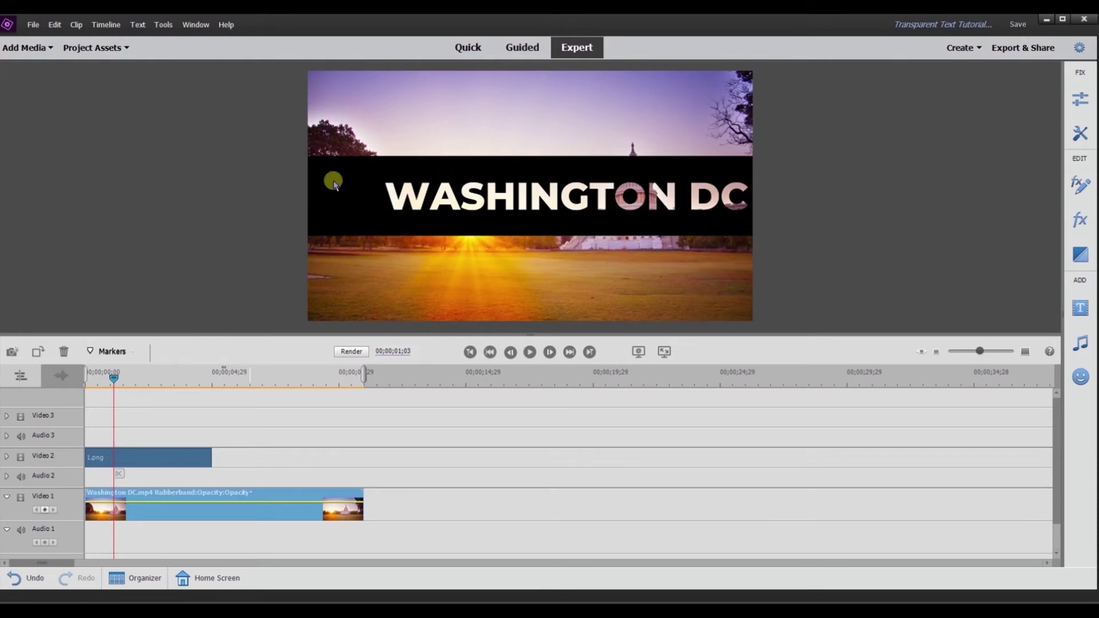
Open the Pan & Zoom tool for the 1.png title clip on Video 2.
click(160, 462)
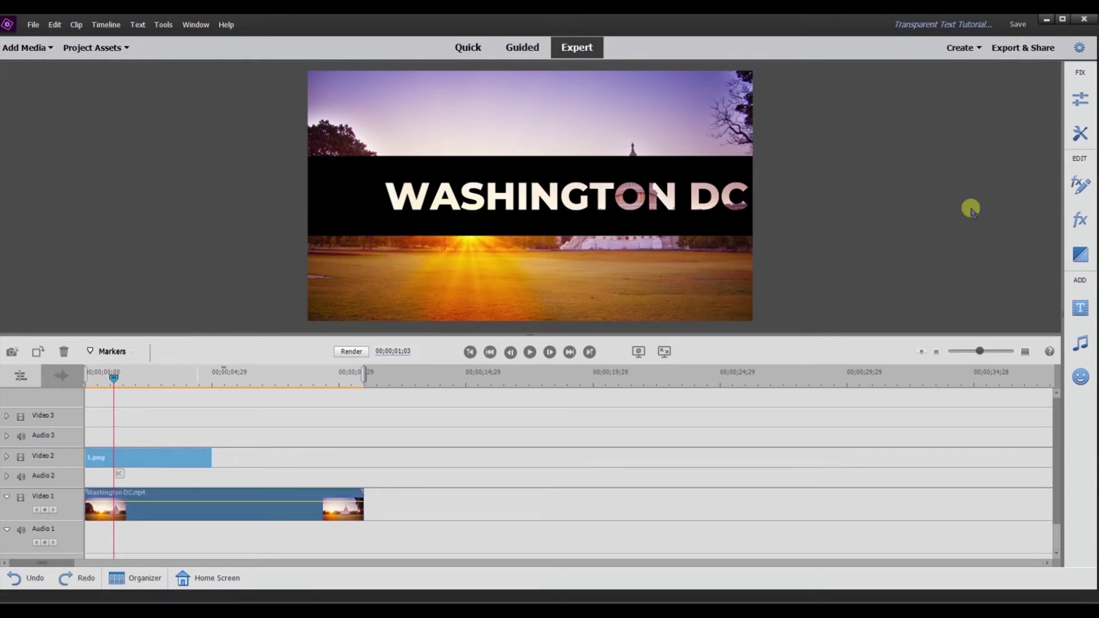
click(1081, 185)
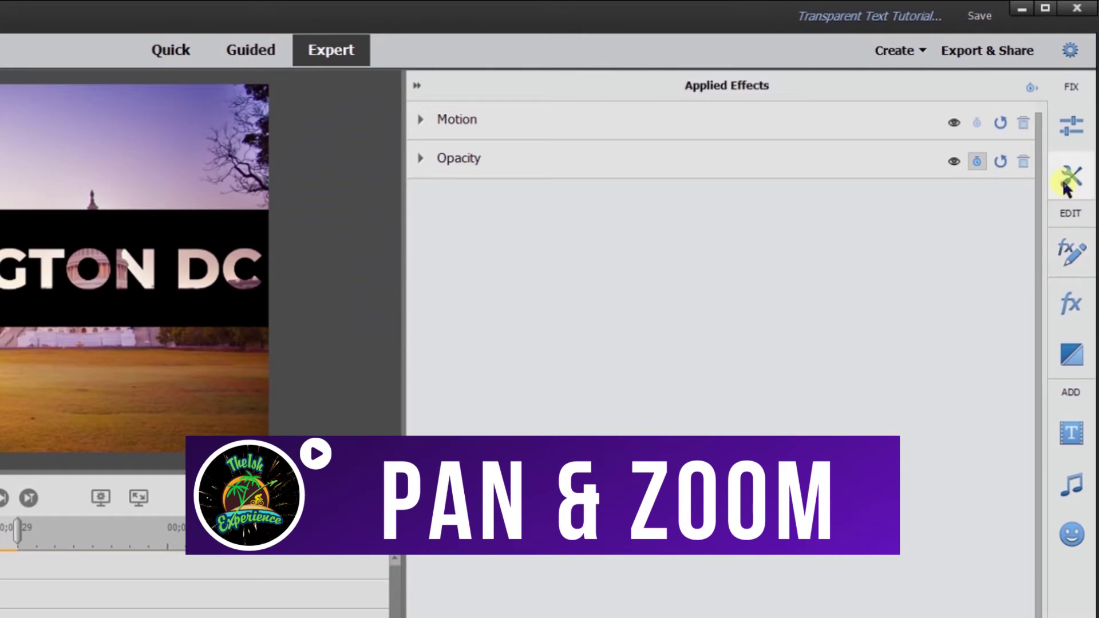
click(1068, 186)
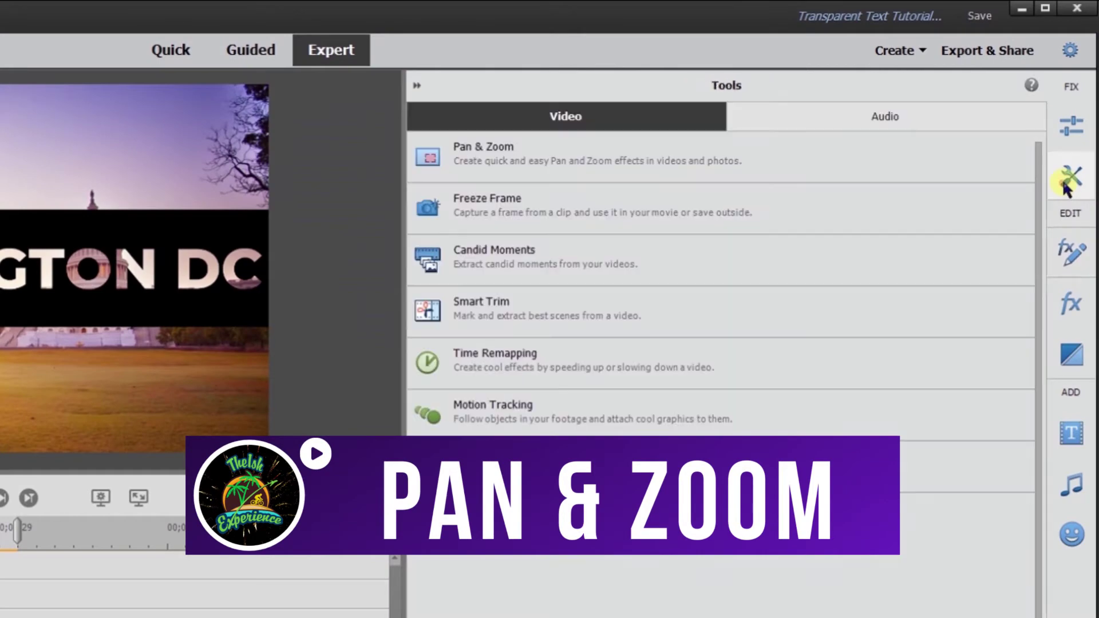
click(792, 168)
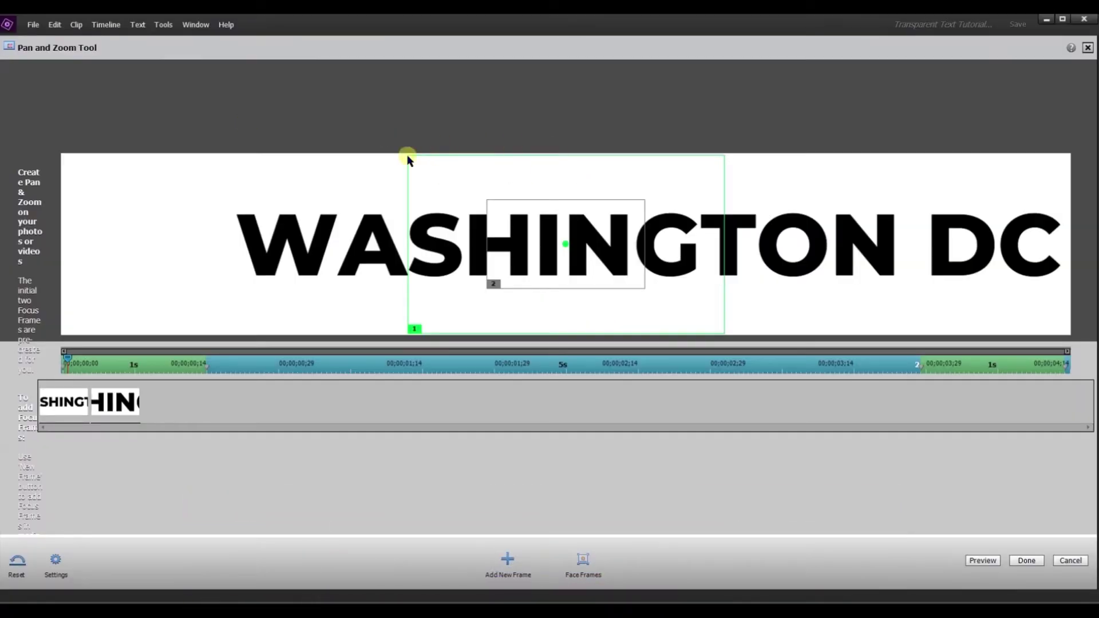
Reset the Pan & Zoom focus frames and place a resized first frame over the blank area before the W.
click(24, 561)
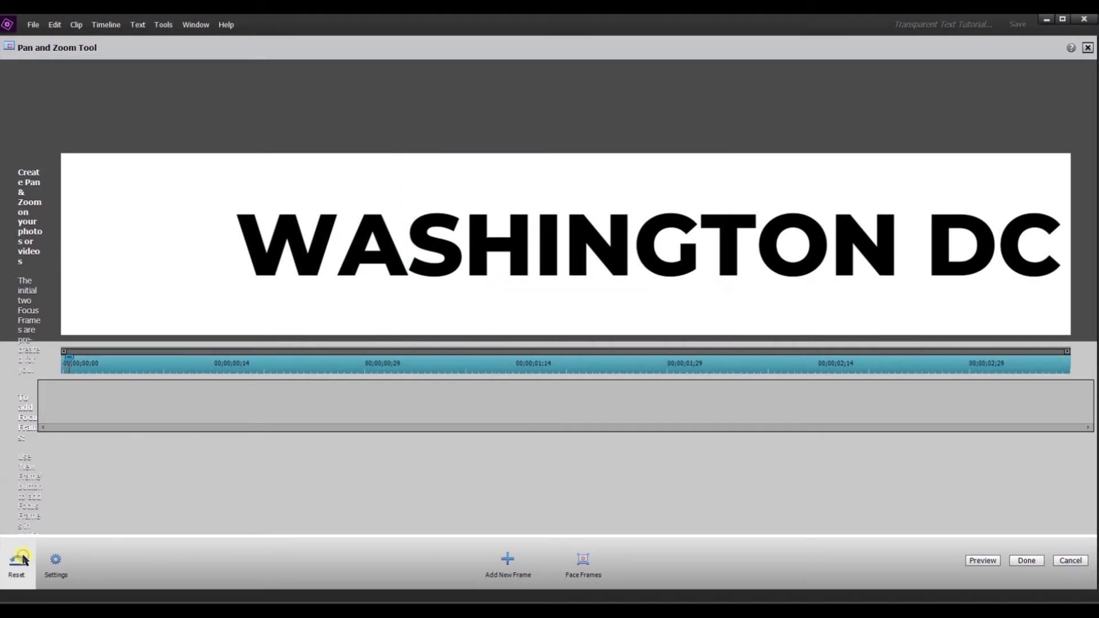
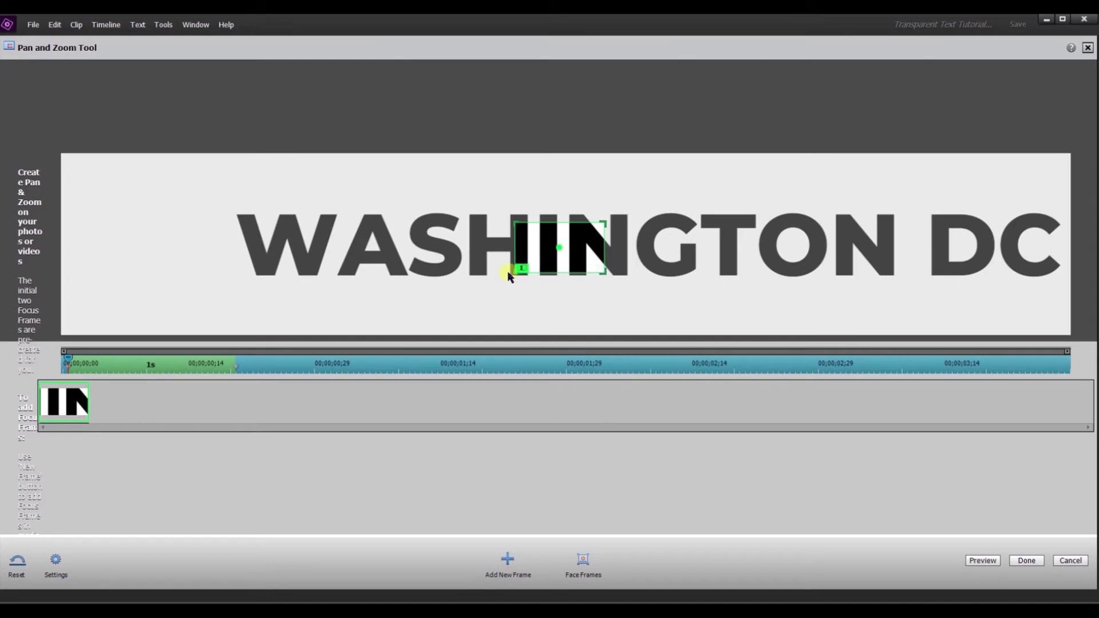
drag(484, 271, 121, 244)
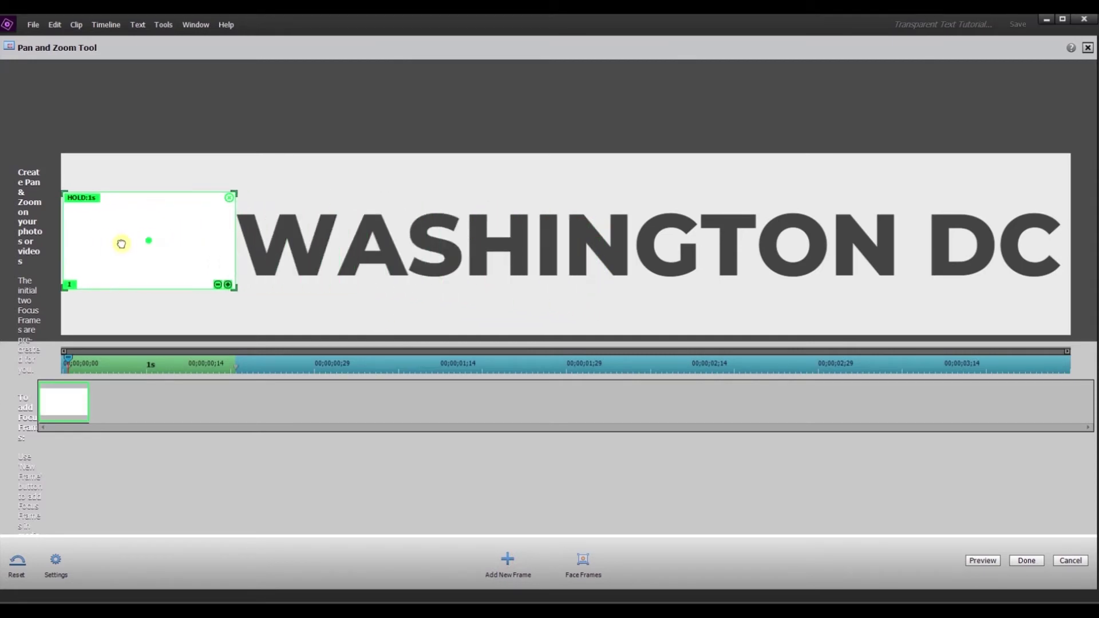
mouse_move(144, 267)
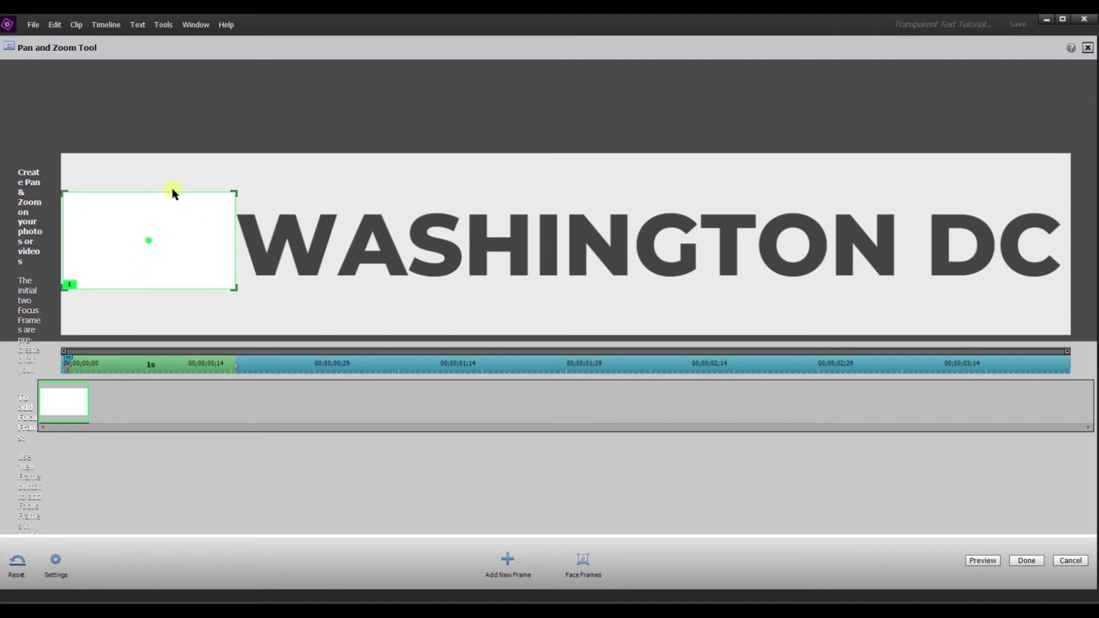
mouse_move(181, 218)
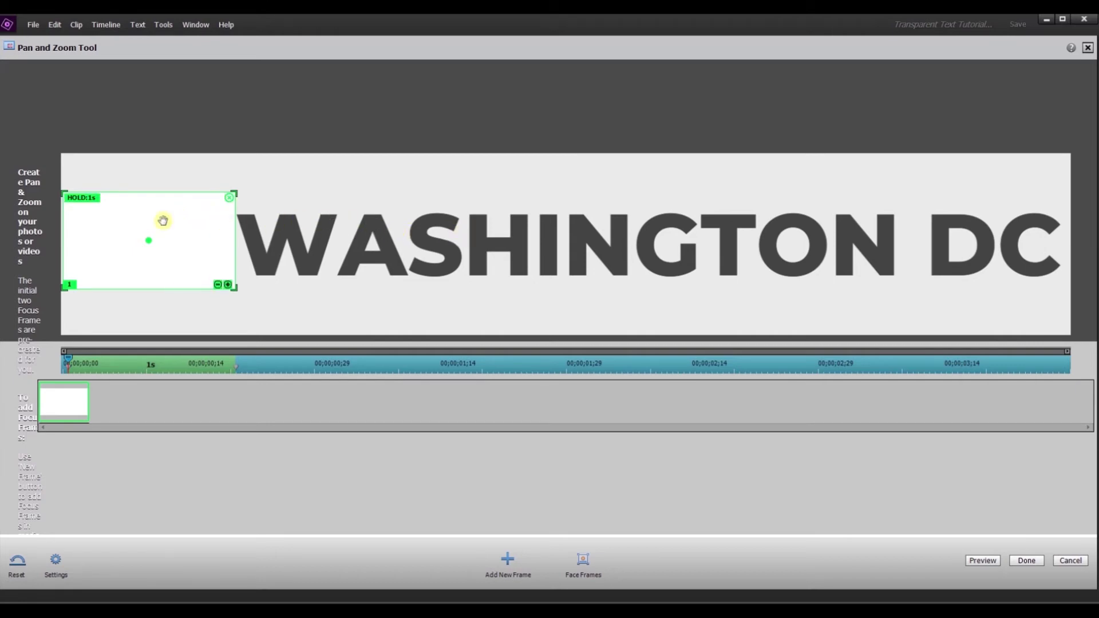
Add a second focus frame and size it around the letters DC at the end of the title.
click(513, 554)
drag(606, 266, 761, 305)
drag(628, 262, 1033, 244)
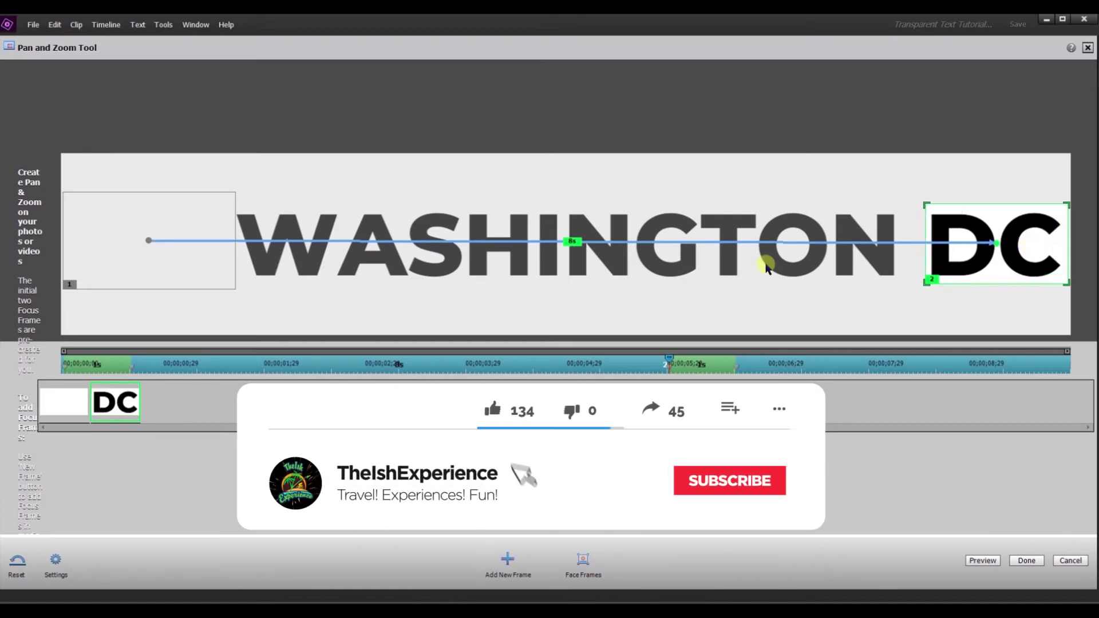
drag(930, 277, 244, 280)
mouse_move(402, 193)
mouse_down()
mouse_move(410, 290)
mouse_move(418, 194)
mouse_up()
drag(389, 240, 1050, 250)
drag(895, 293, 909, 285)
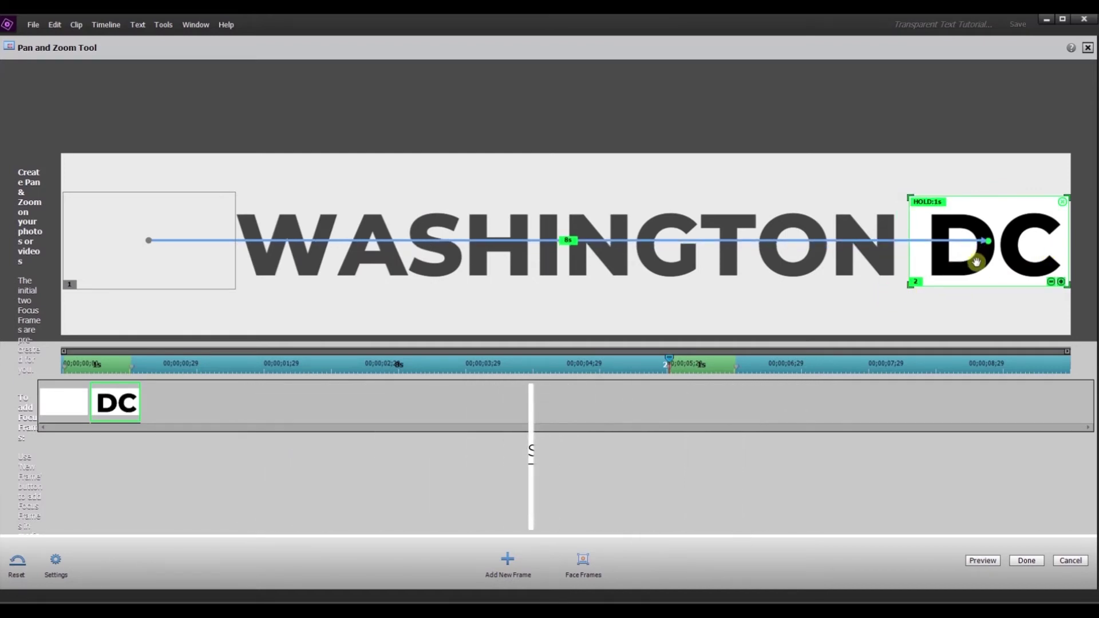
Shrink focus frame 1 to about the size of frame 2, preview the pan and apply it to the title clip.
click(236, 289)
drag(235, 289, 225, 287)
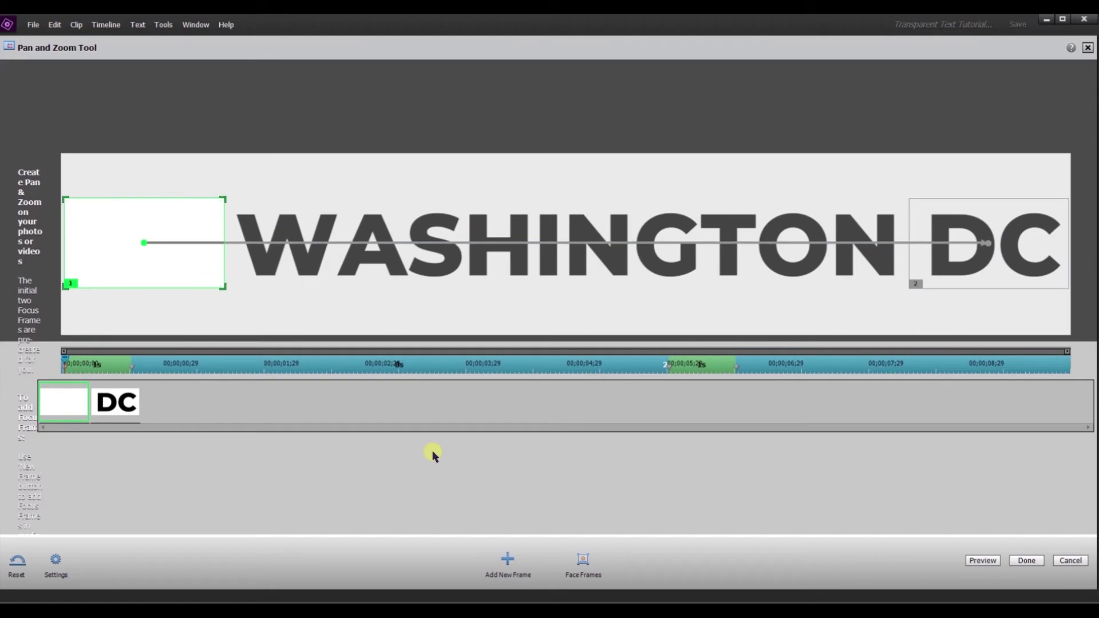
click(978, 560)
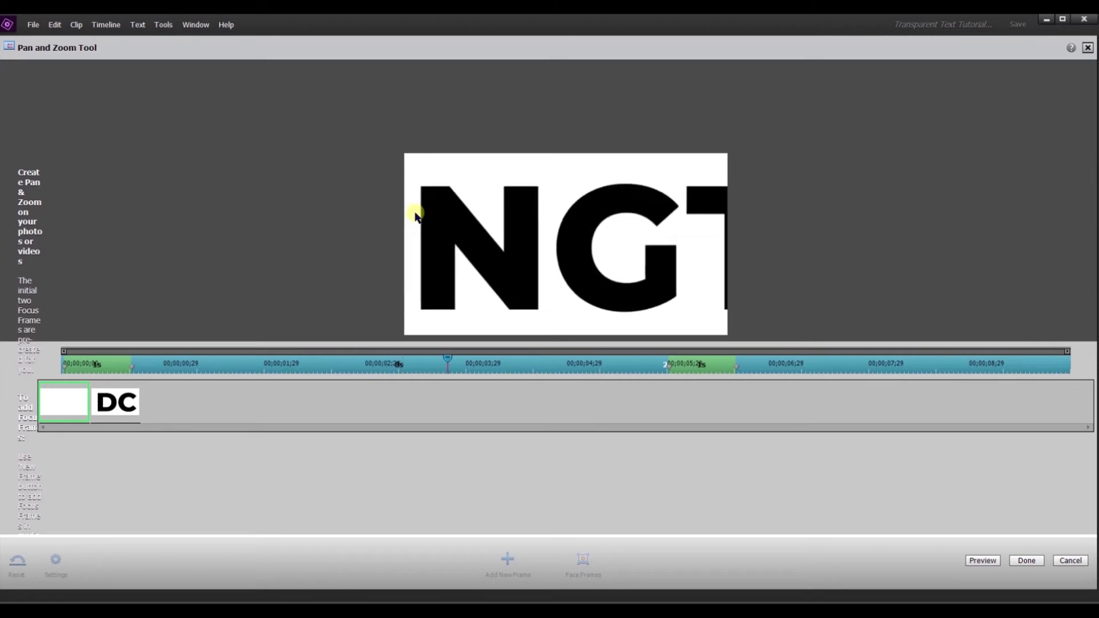
click(1025, 561)
Play the timeline from the start and scrub back through the end of the title clip to check the panning text.
drag(114, 377, 75, 375)
click(532, 355)
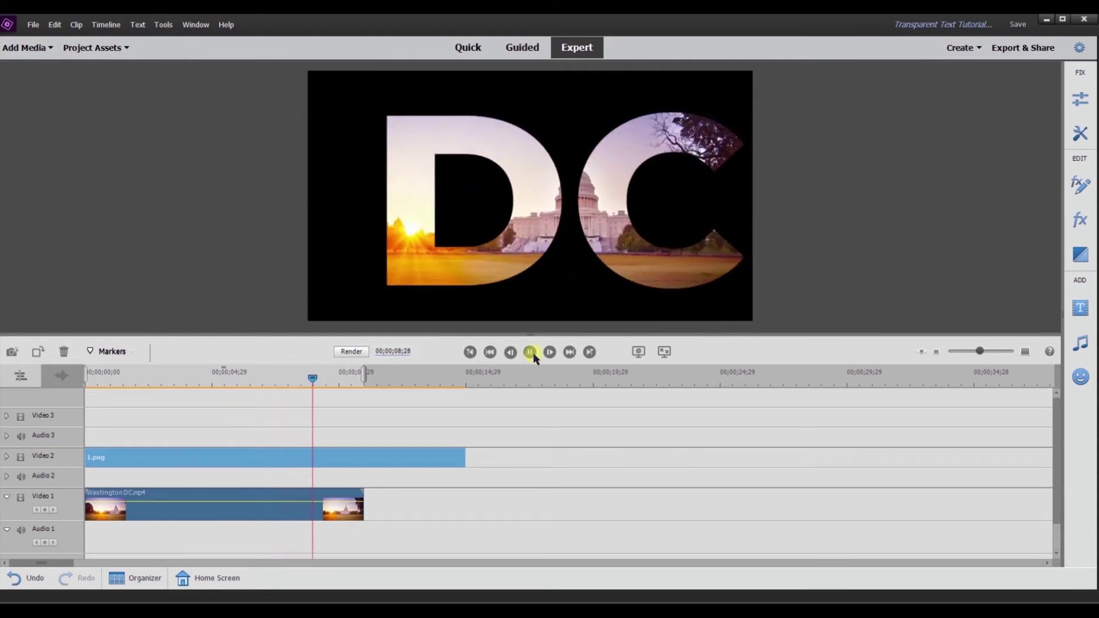
click(530, 355)
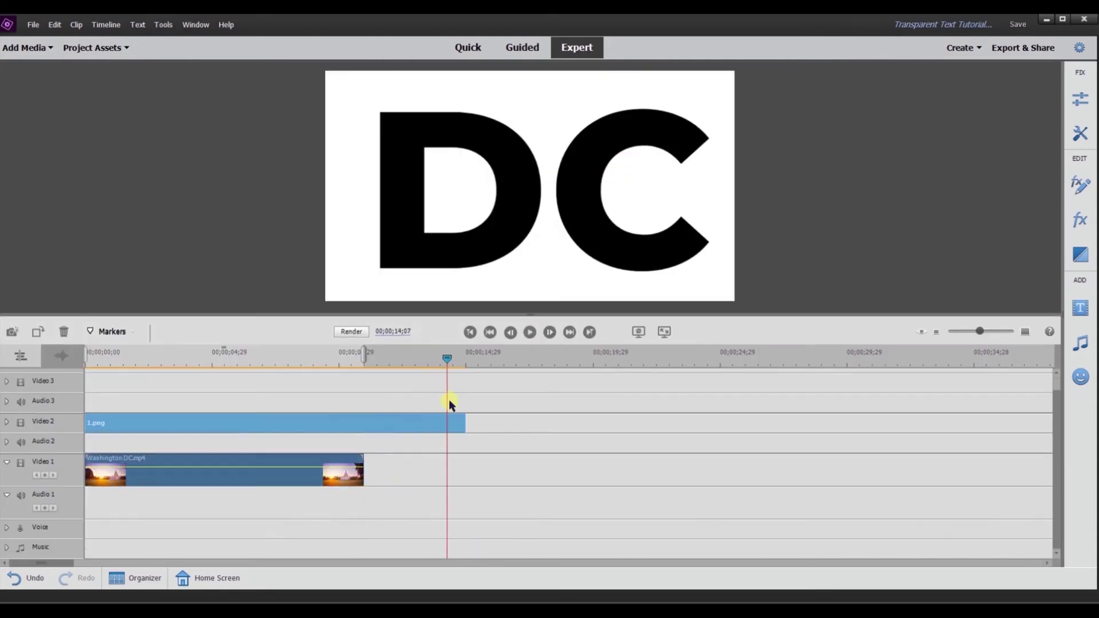
drag(448, 404, 335, 396)
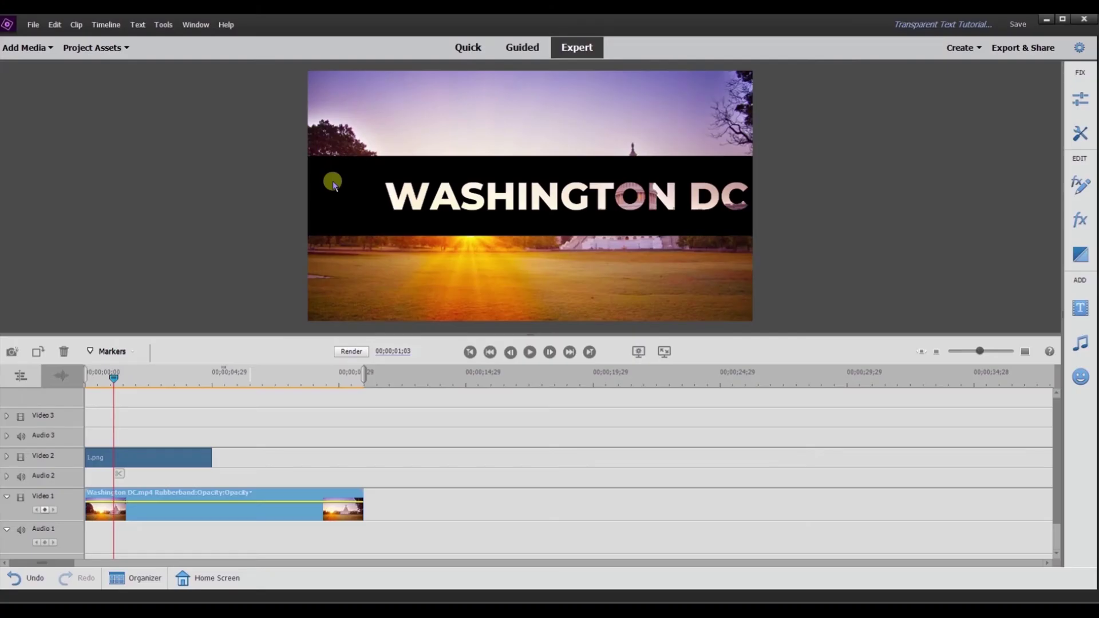
Open Pan & Zoom for the Default Text clip on Video 2, then move focus frame 2 over the first letters and shrink it.
click(553, 459)
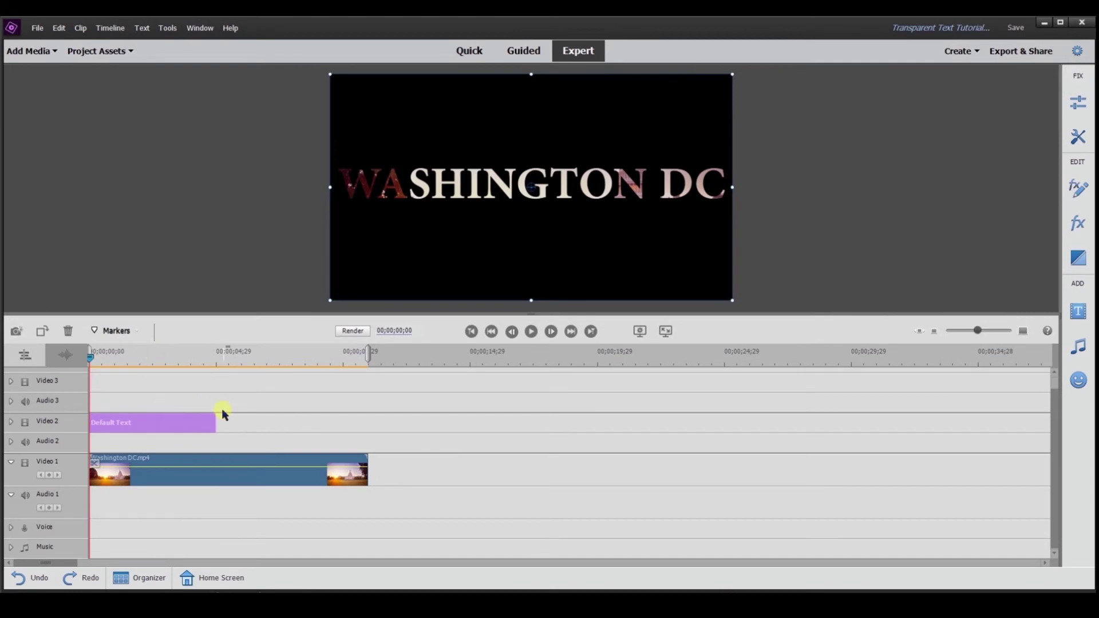
click(145, 436)
click(1079, 138)
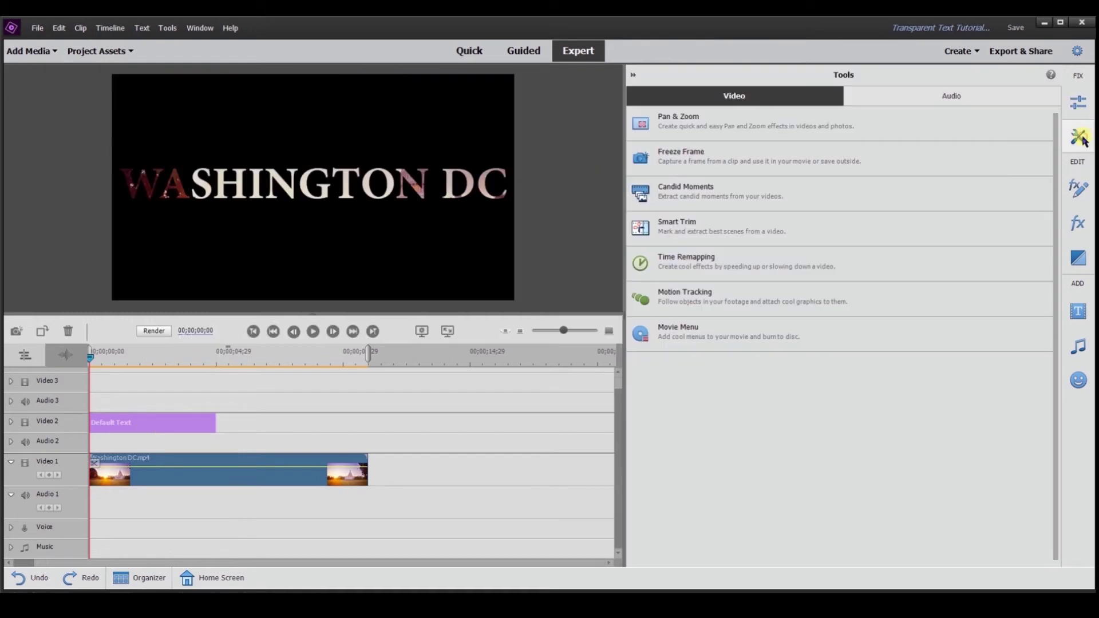
click(912, 134)
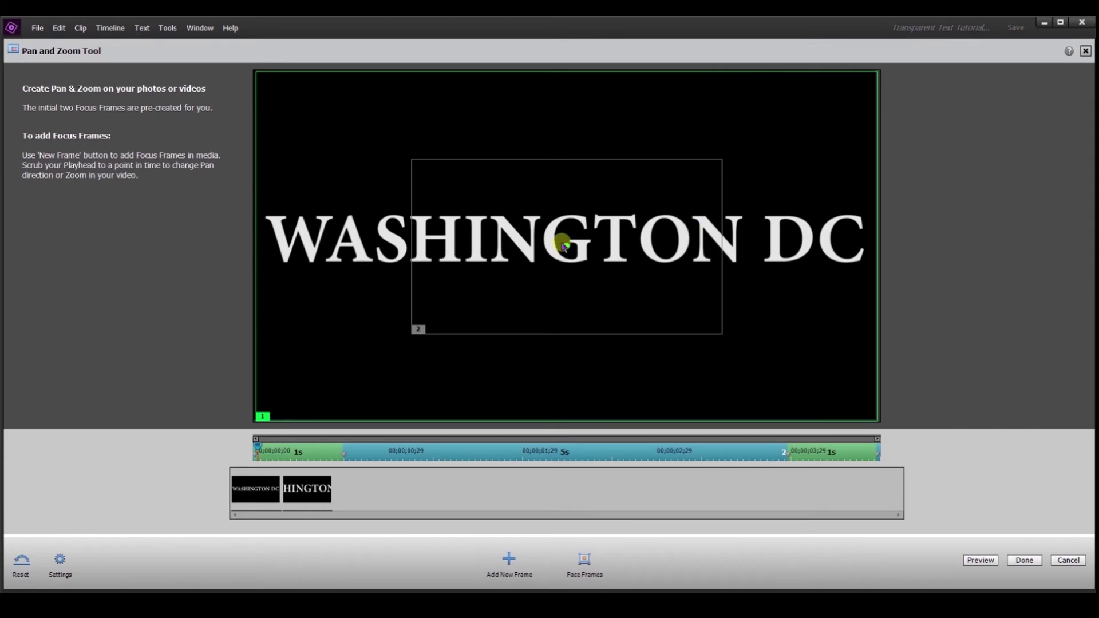
click(564, 243)
drag(523, 238, 351, 243)
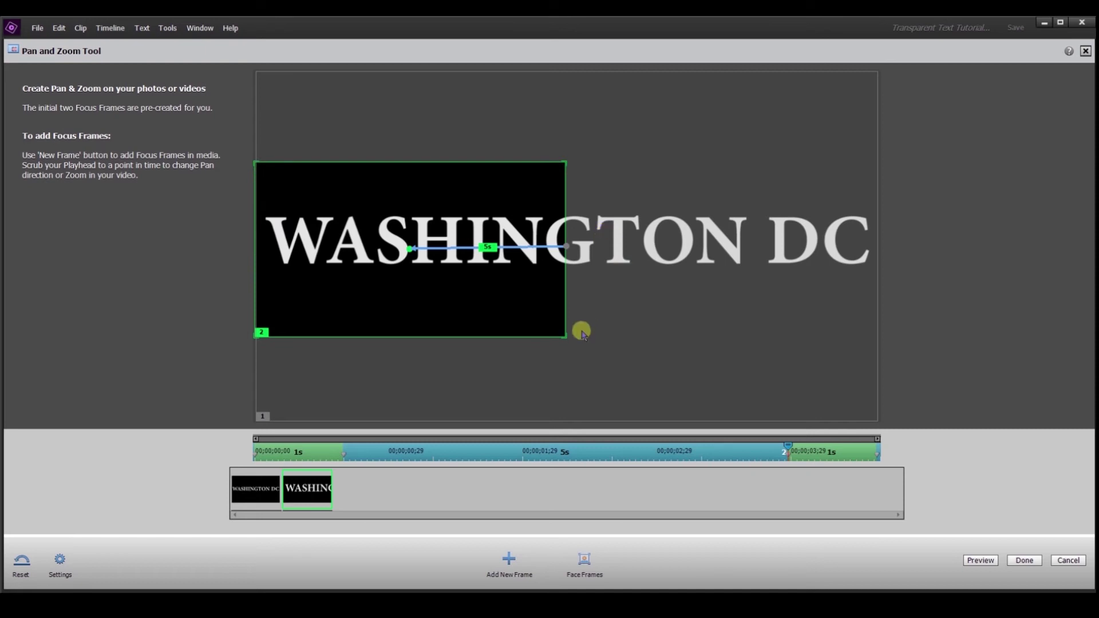
mouse_move(563, 338)
mouse_down()
mouse_move(483, 299)
mouse_move(429, 297)
mouse_move(351, 269)
mouse_move(339, 326)
mouse_up()
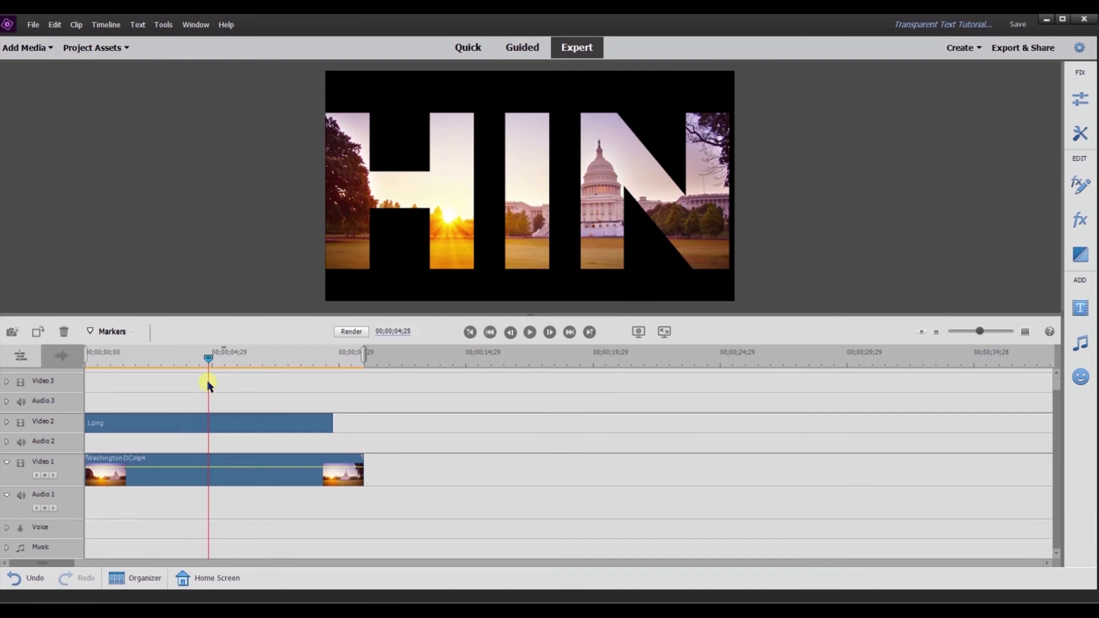
Move the 1.png clip from Video 2 up to the start of the Video 3 track.
mouse_move(207, 385)
mouse_down()
mouse_move(109, 369)
mouse_move(204, 386)
mouse_up()
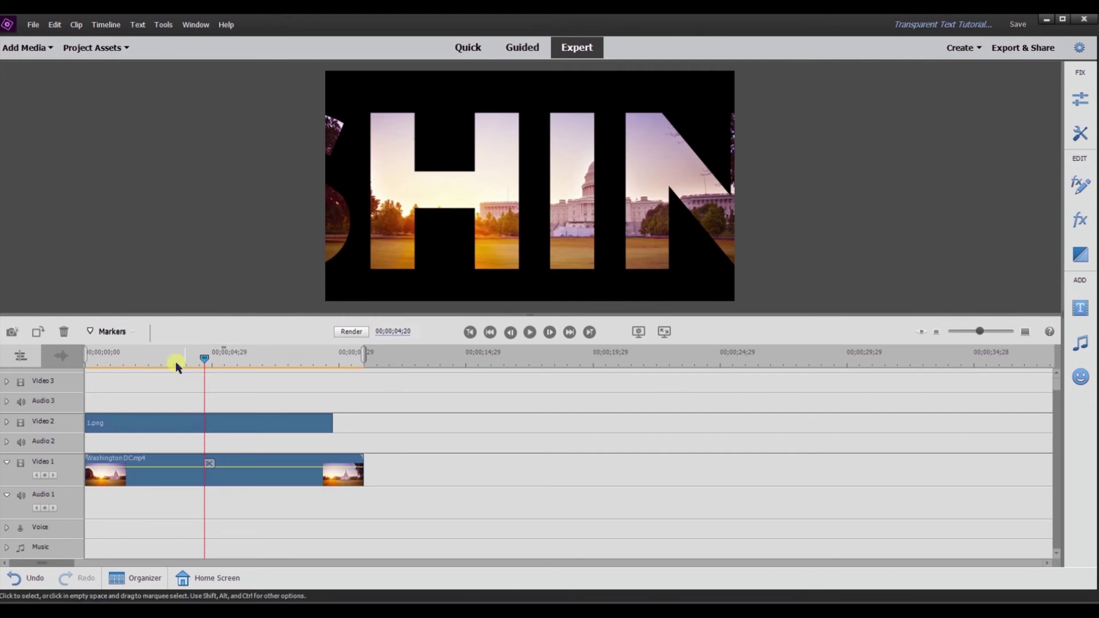
scroll(152, 445, up, 1)
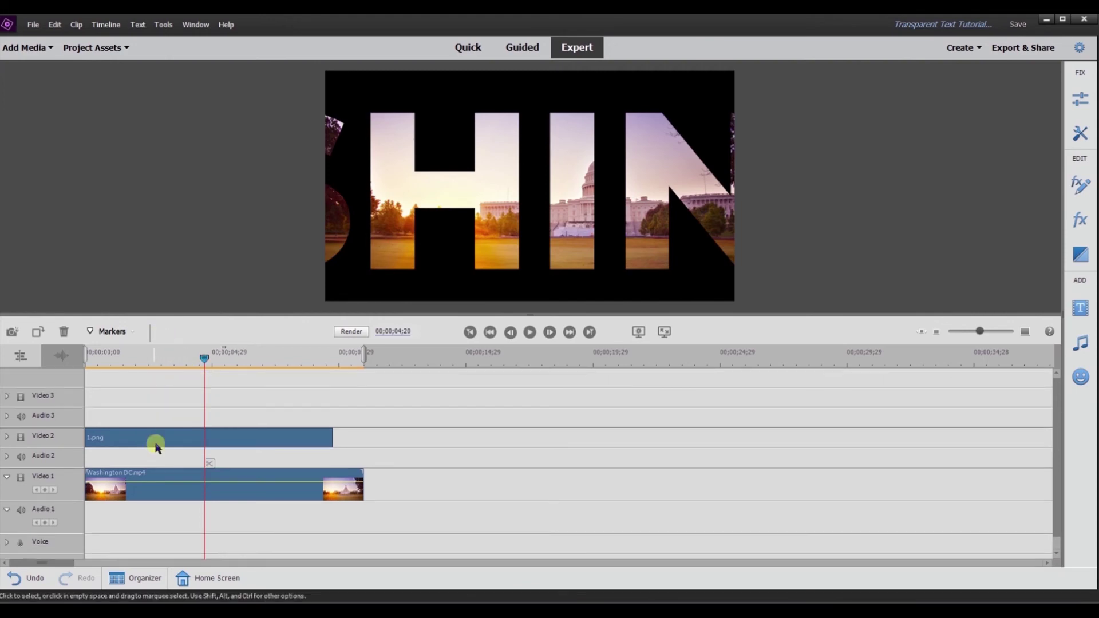
drag(136, 430, 143, 413)
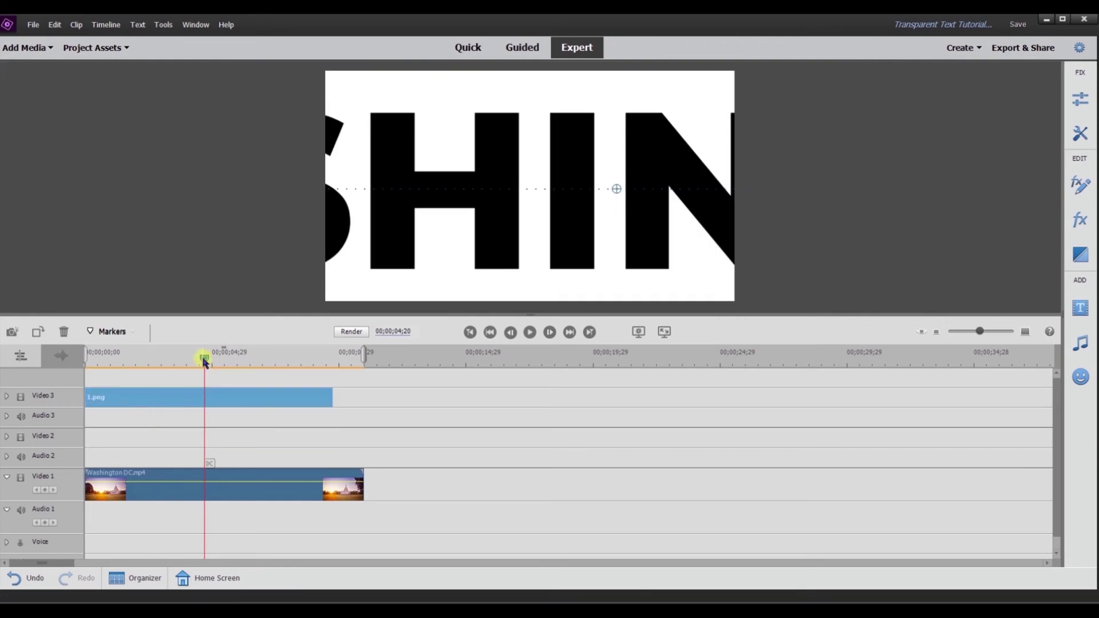
Place the playhead at 00;00;11;18, past the clips, and start creating a new Color Matte in the project assets.
drag(204, 359, 380, 359)
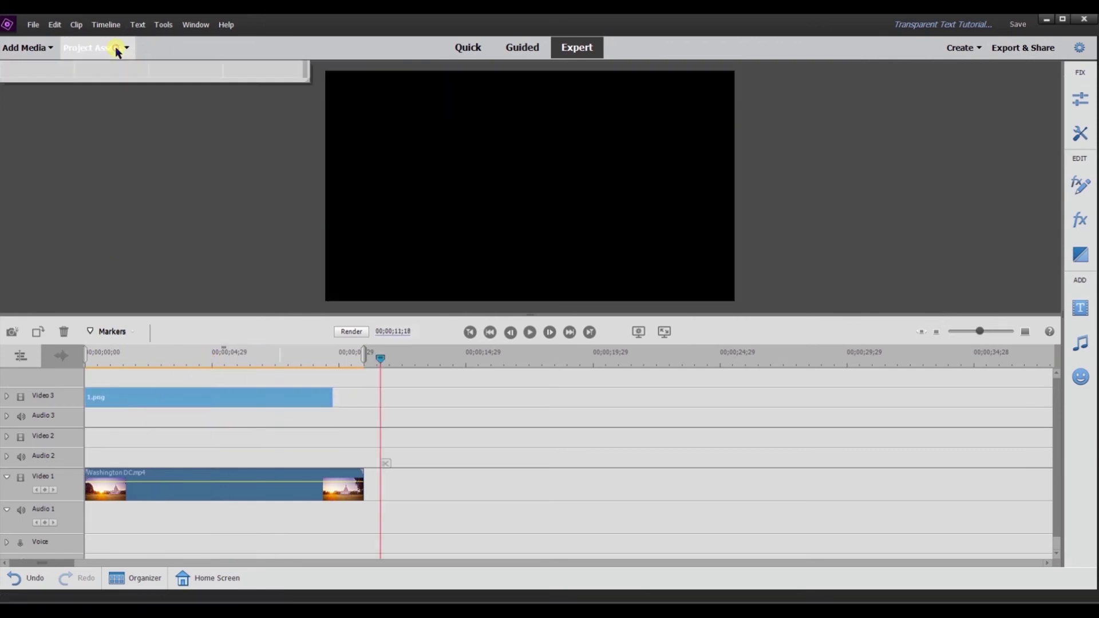
click(124, 45)
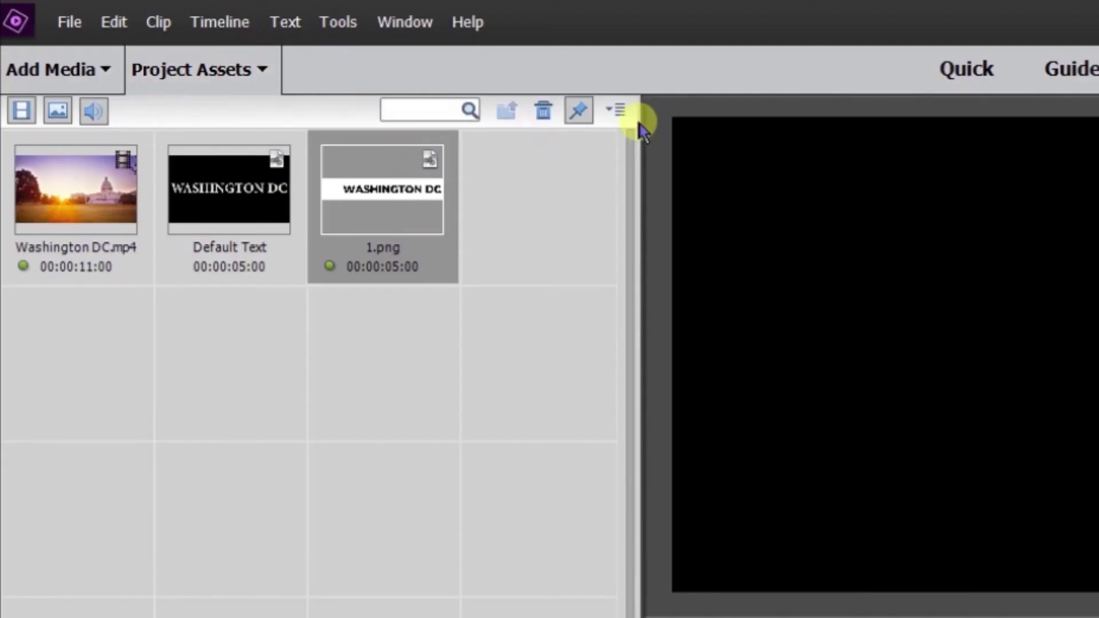
click(616, 109)
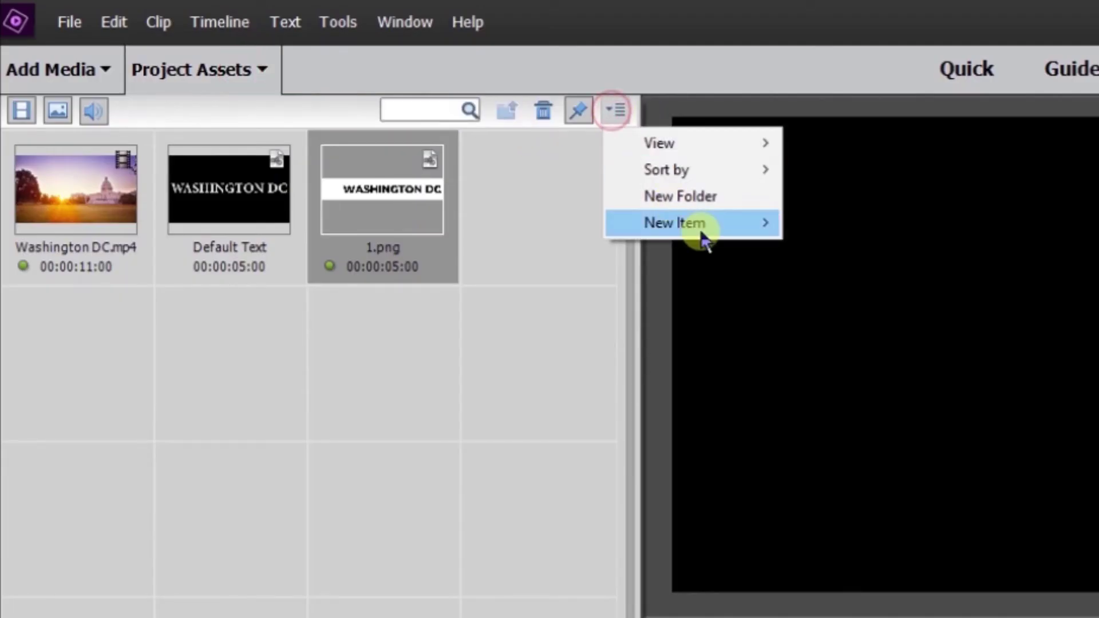
mouse_move(704, 237)
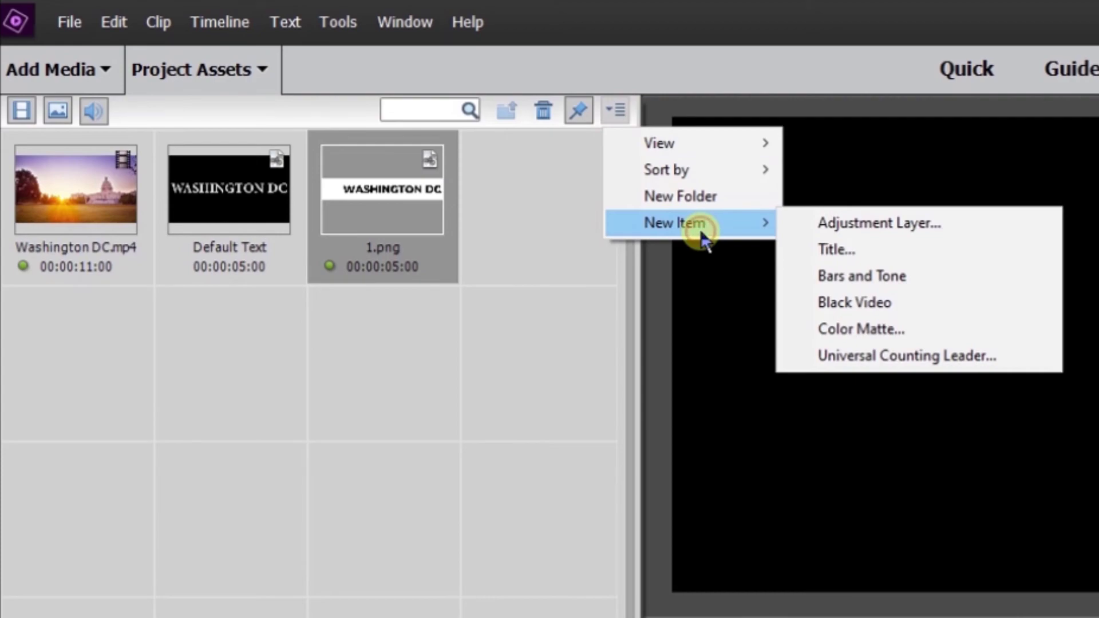
click(888, 327)
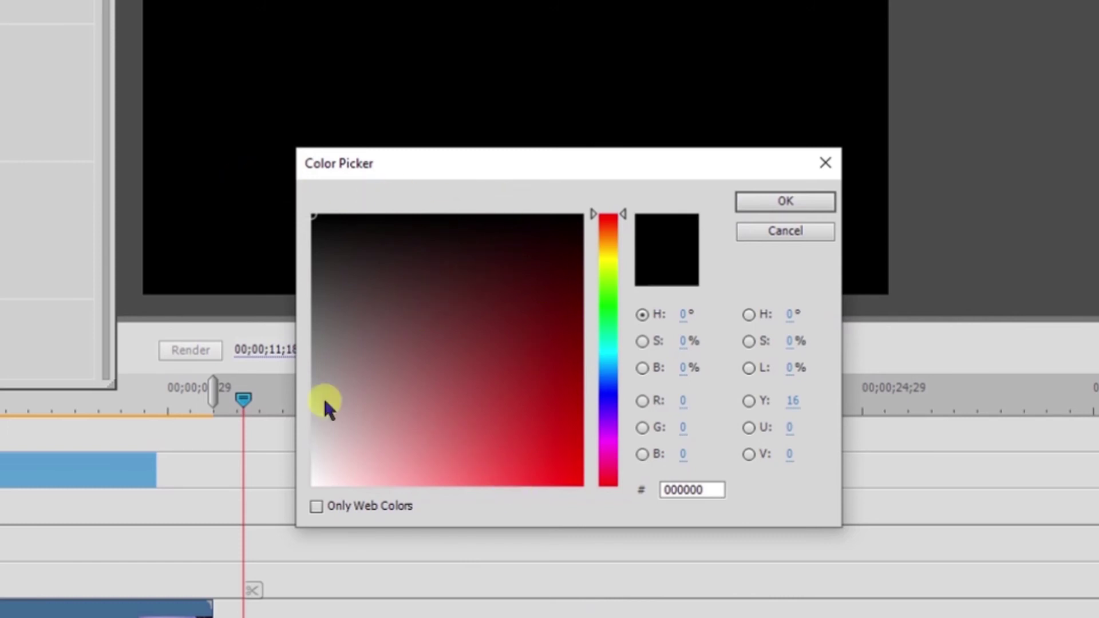
Try out several red, yellow-green and yellow shades for the color matte.
click(501, 375)
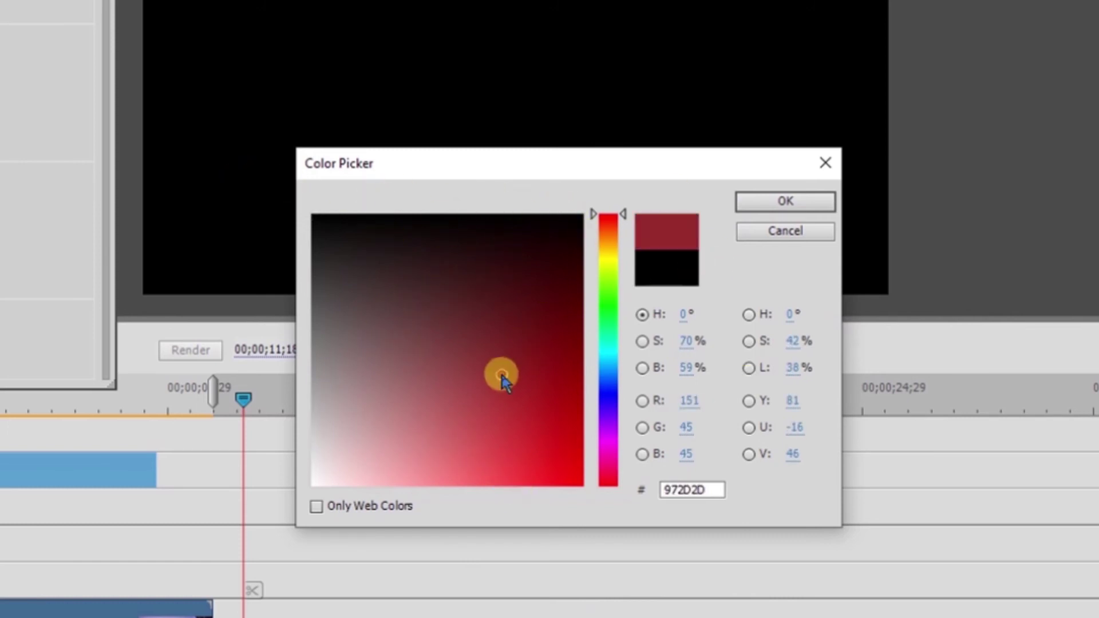
click(602, 264)
click(533, 307)
click(533, 390)
click(557, 447)
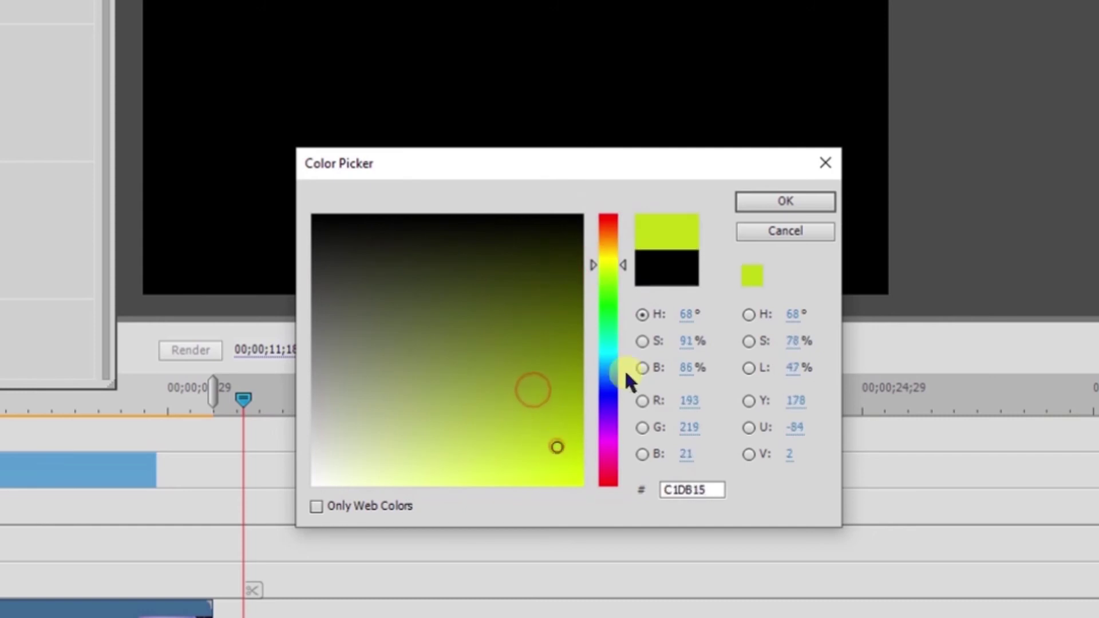
click(608, 375)
click(596, 409)
click(608, 253)
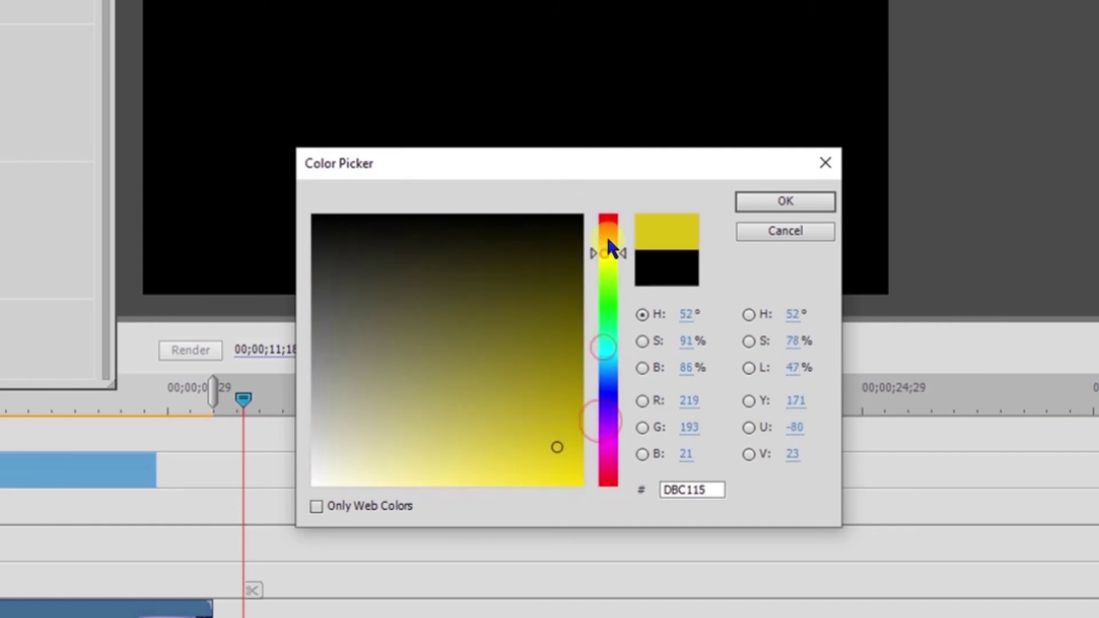
Set the color matte's hex value to FF1616 and create the matte.
double_click(702, 490)
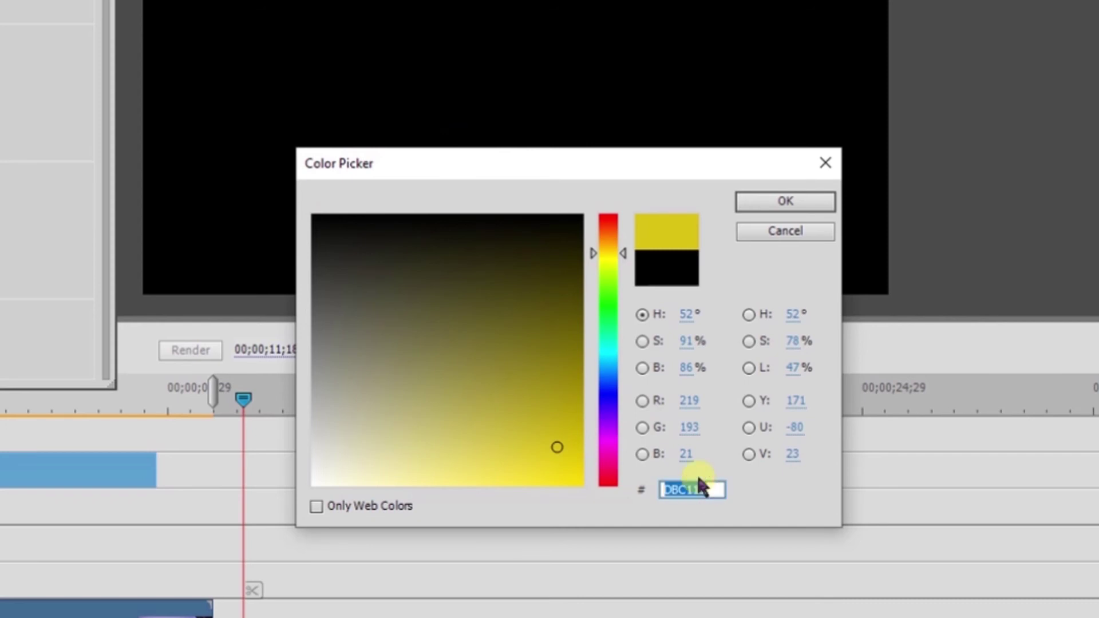
text(FF16)
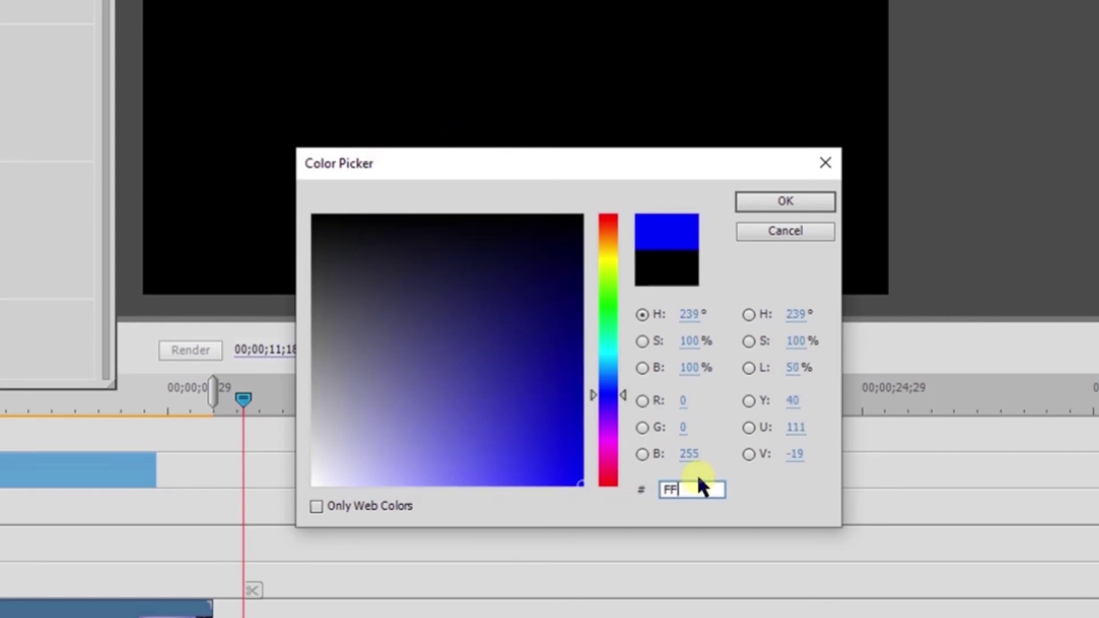
text(16)
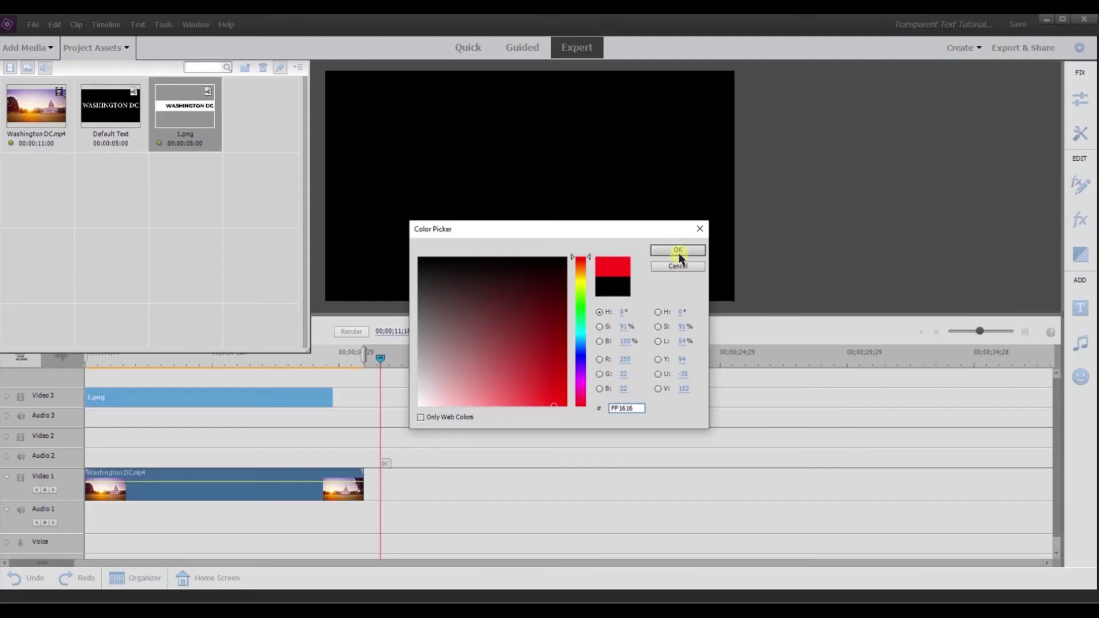
click(680, 252)
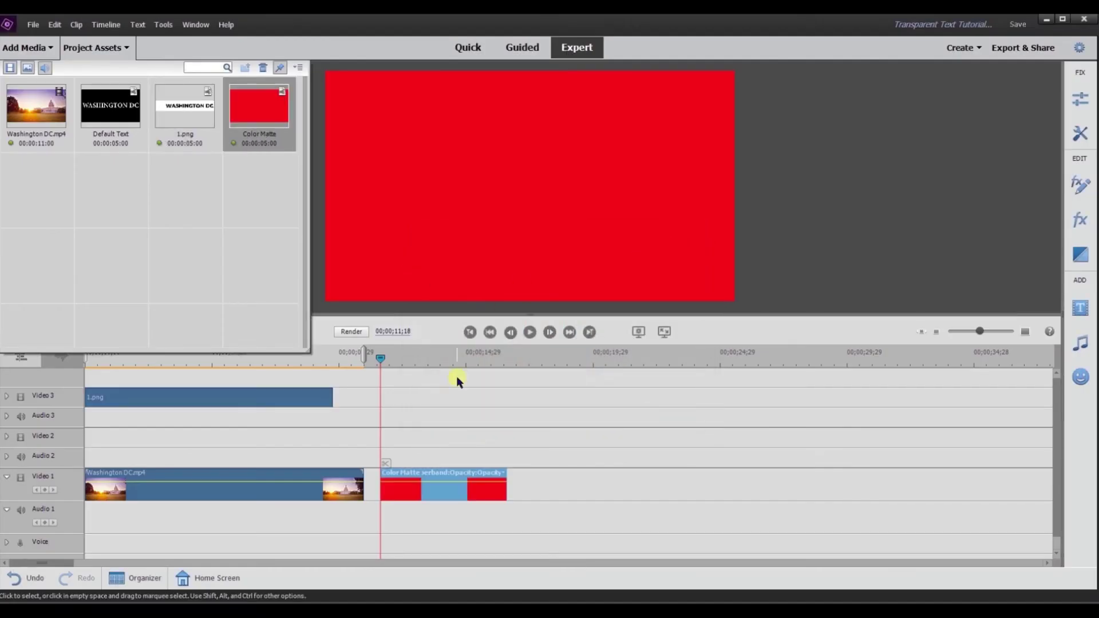
Move the Color Matte clip to the start of Video 2 and extend it to just past the end of 1.png.
key(ctrl+z)
drag(391, 475, 280, 449)
drag(93, 436, 94, 438)
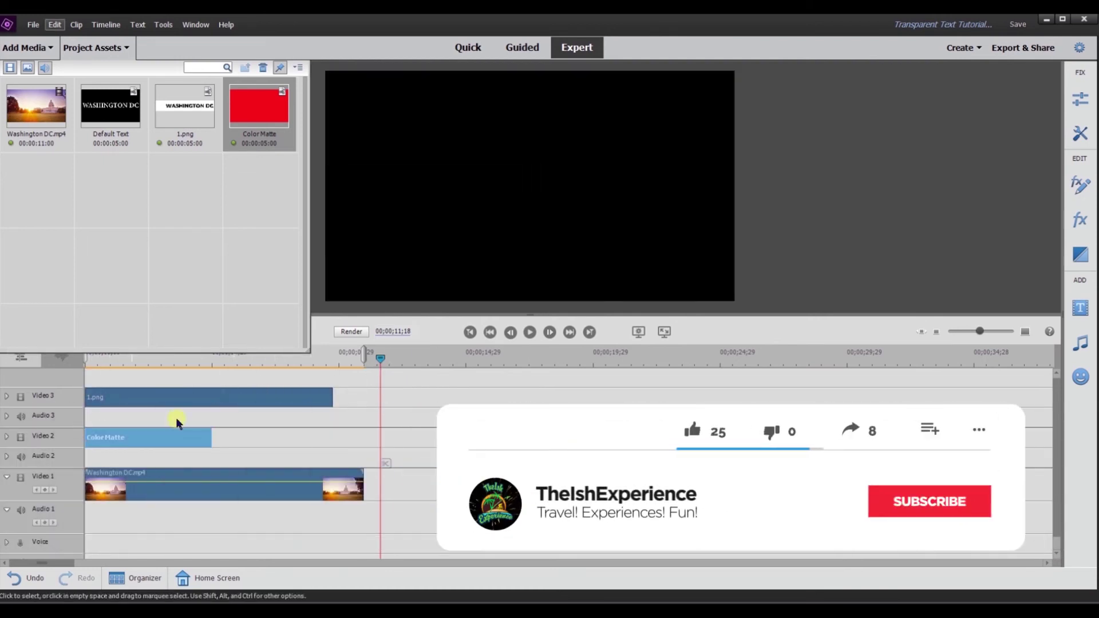
drag(234, 444, 339, 453)
Return the playhead to the start of the timeline and close the project assets.
drag(380, 361, 241, 361)
key(Home)
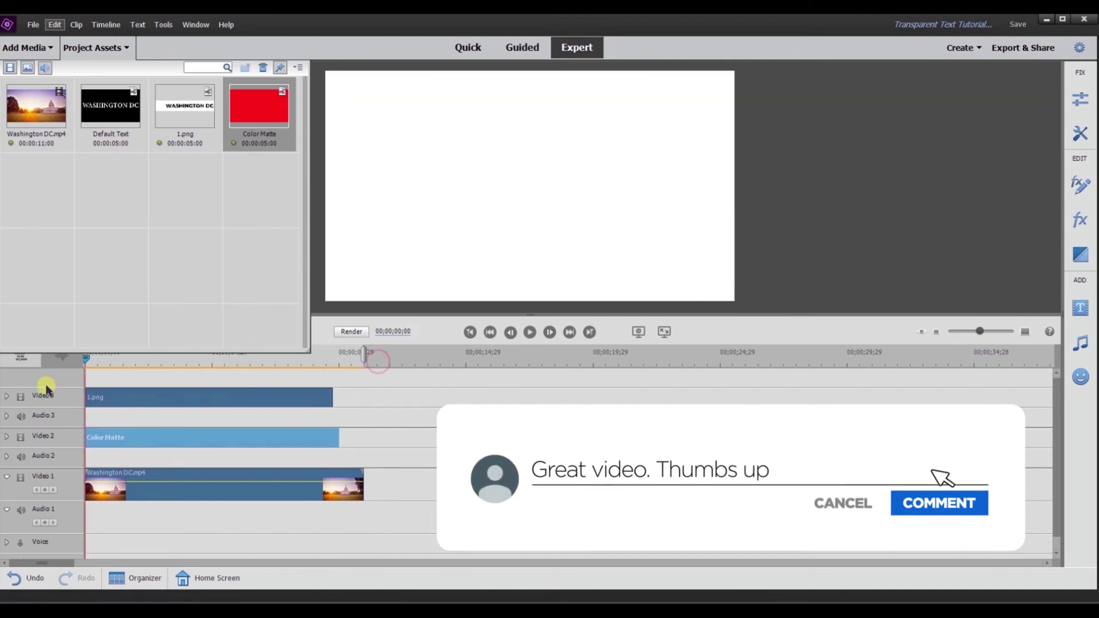
click(91, 48)
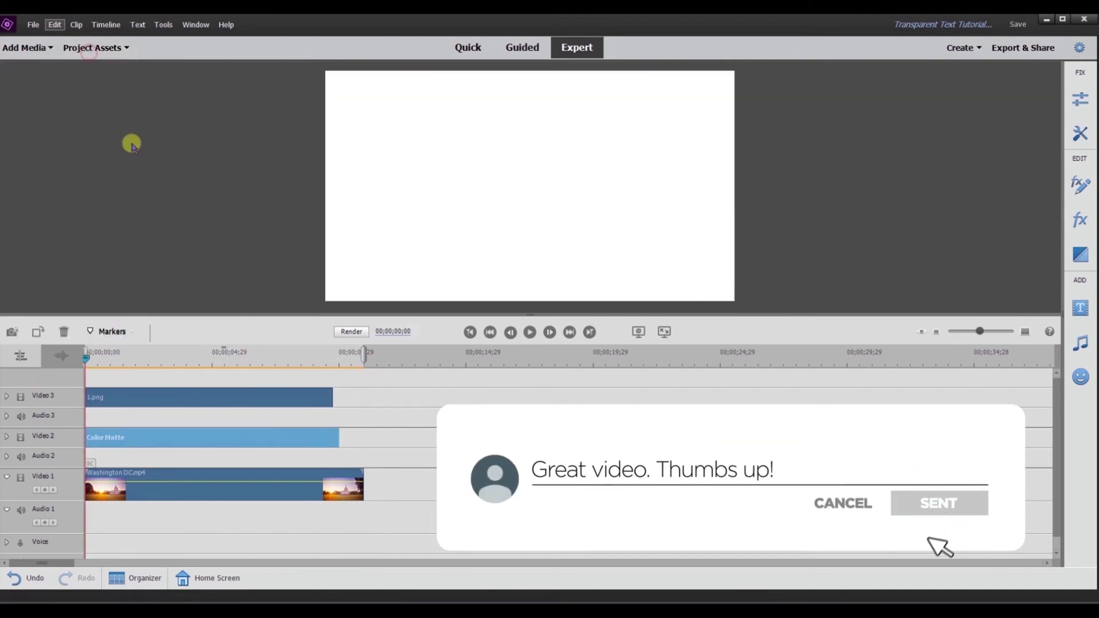
Remove the Track Matte Key effect from the Washington DC.mp4 clip on Video 1.
click(174, 463)
click(153, 475)
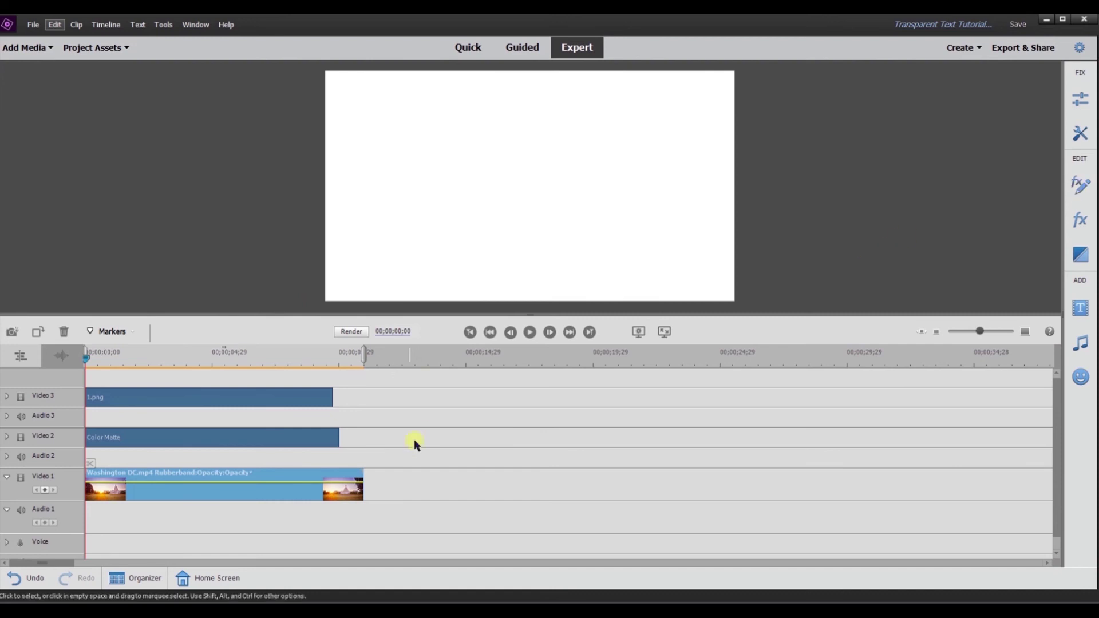
click(1080, 218)
click(1082, 191)
click(1033, 150)
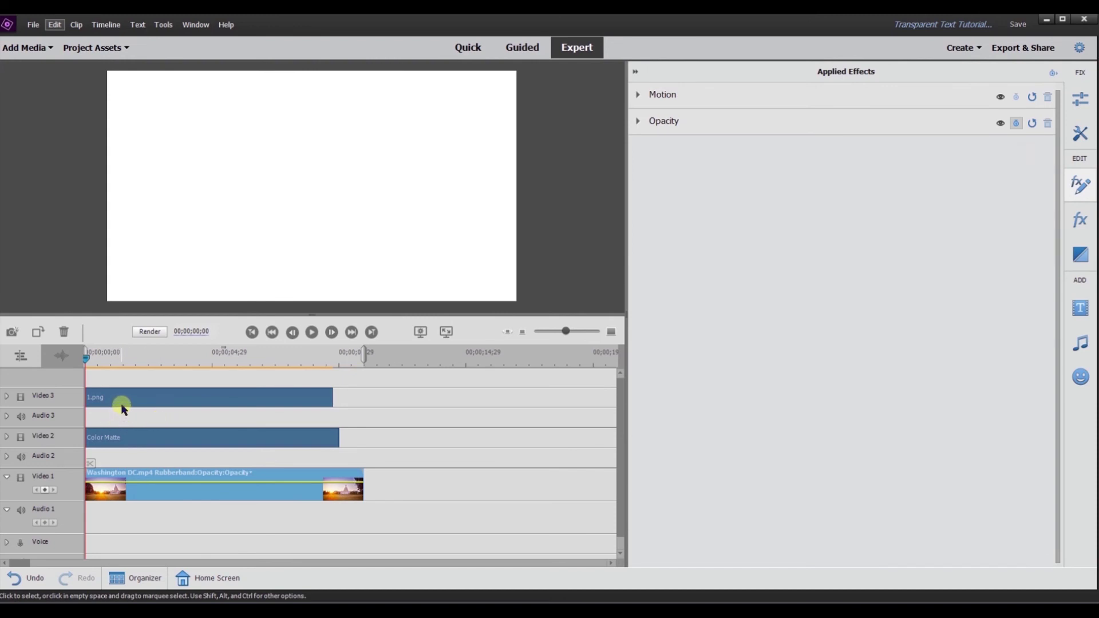
Apply Track Matte Key to the Color Matte clip on Video 2, with Video 3 as the matte and Matte Luma compositing.
click(1080, 218)
click(674, 177)
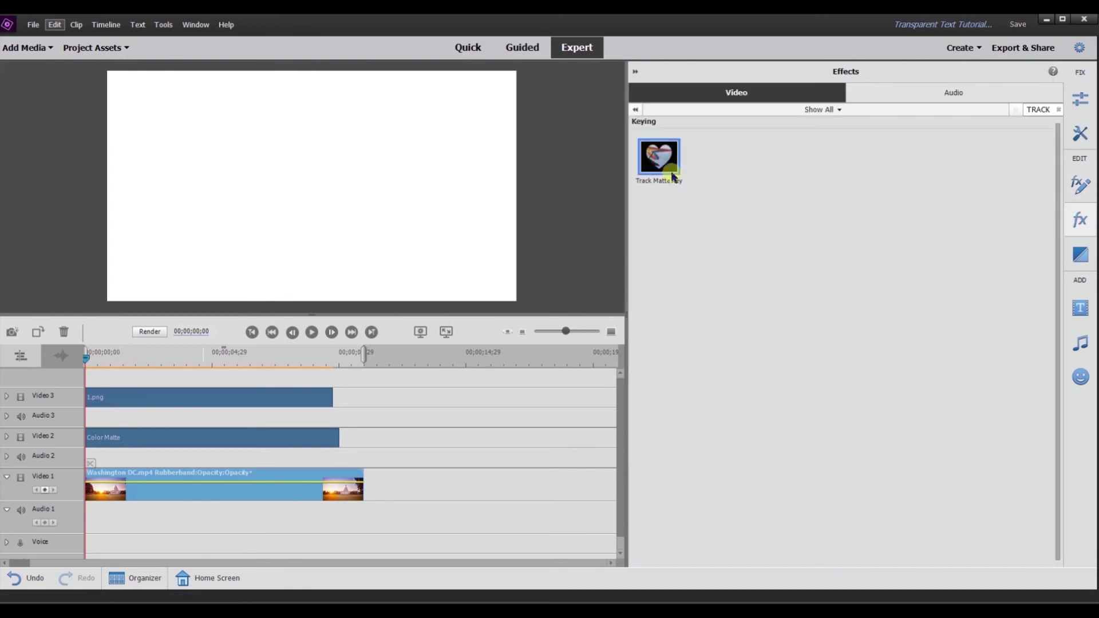
drag(221, 365, 164, 445)
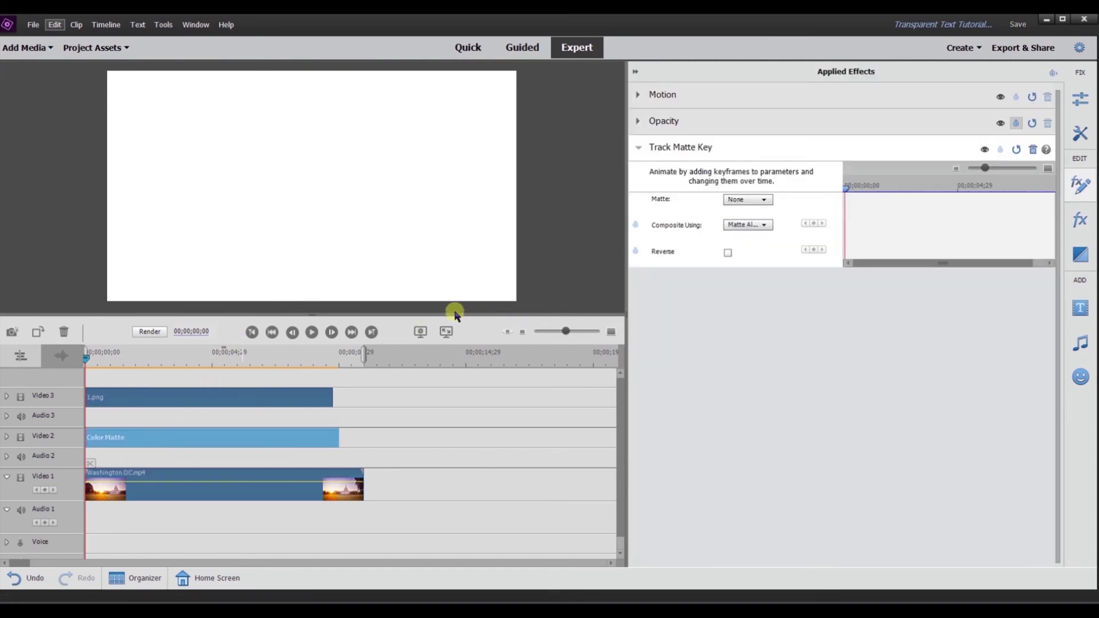
click(762, 199)
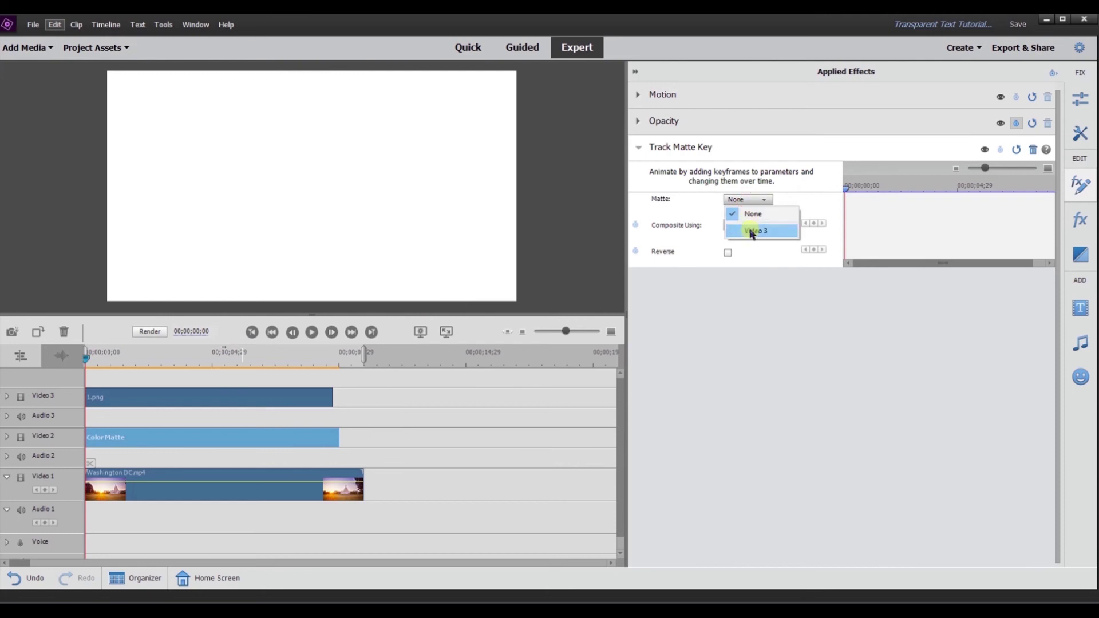
click(749, 231)
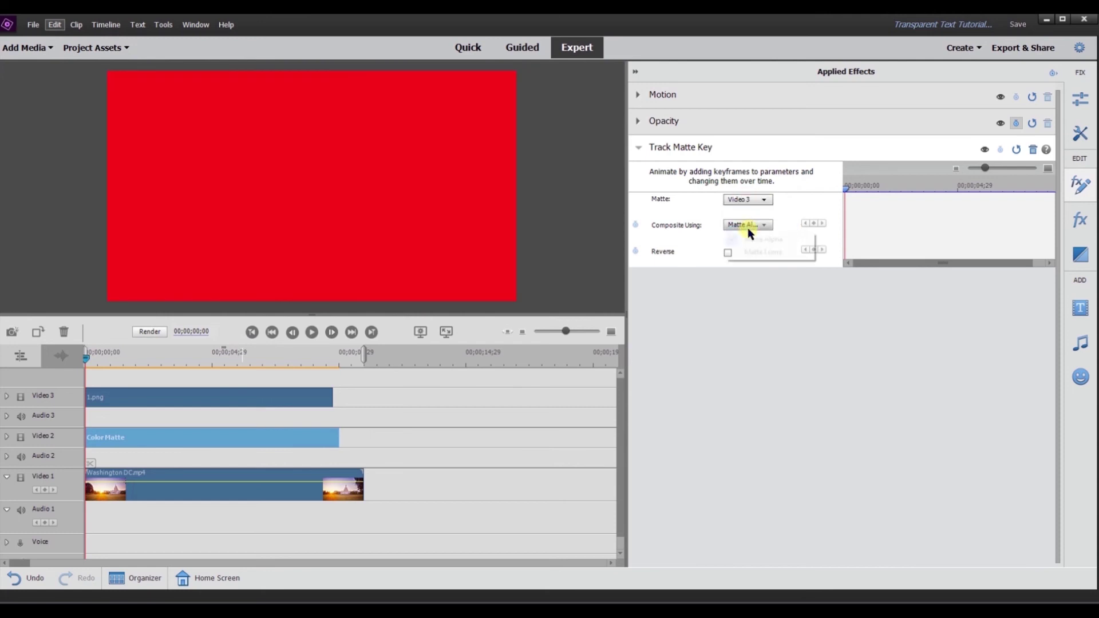
click(748, 252)
Scrub and play through the timeline to check the video showing through the title cut out of the red matte.
drag(79, 366, 331, 377)
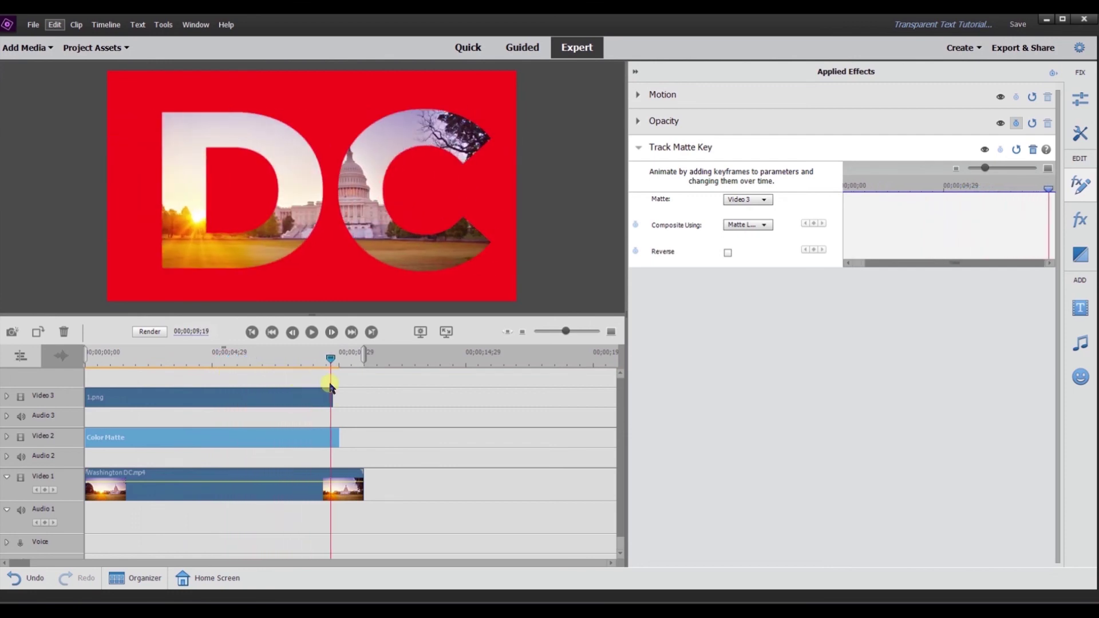
click(312, 332)
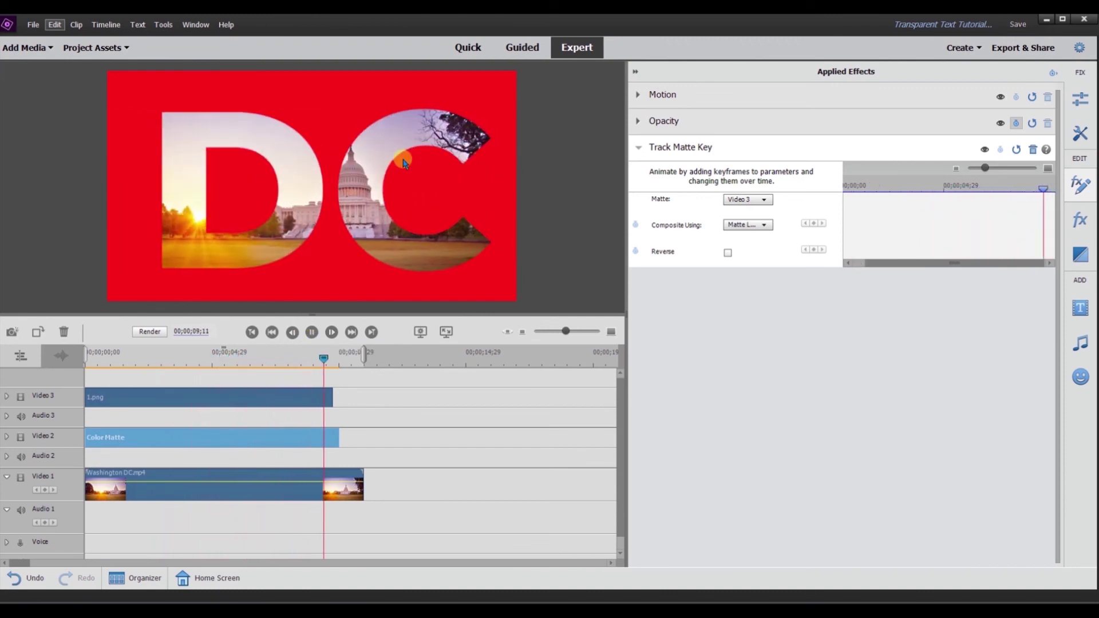
drag(355, 357, 318, 358)
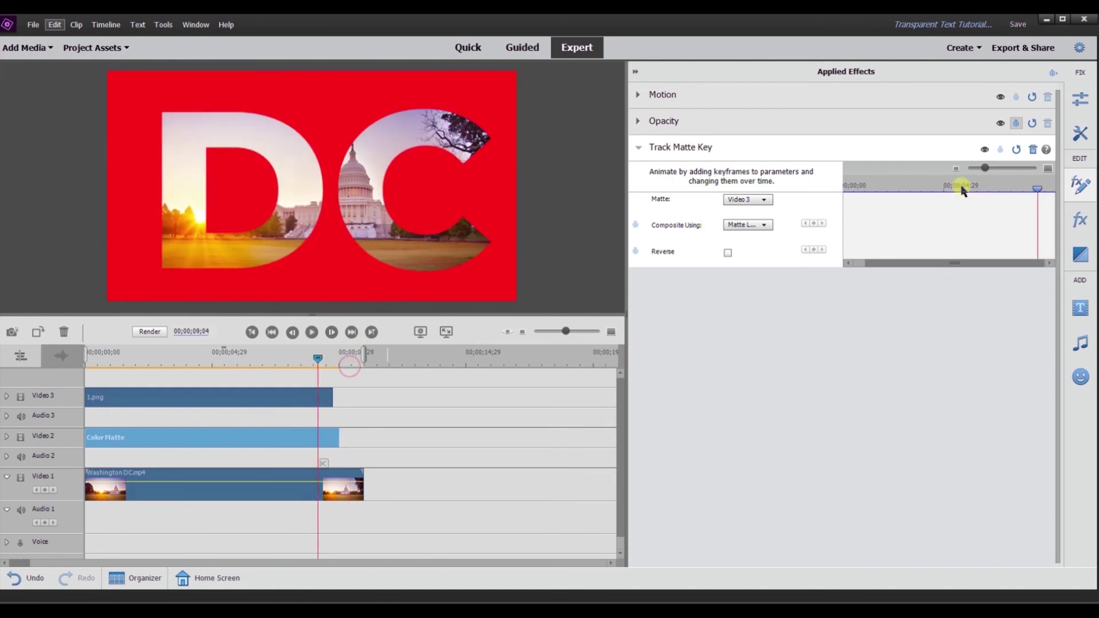
Add a Film Dissolve transition to the end of the Color Matte clip on Video 2, keeping its default settings.
click(1080, 221)
click(1081, 254)
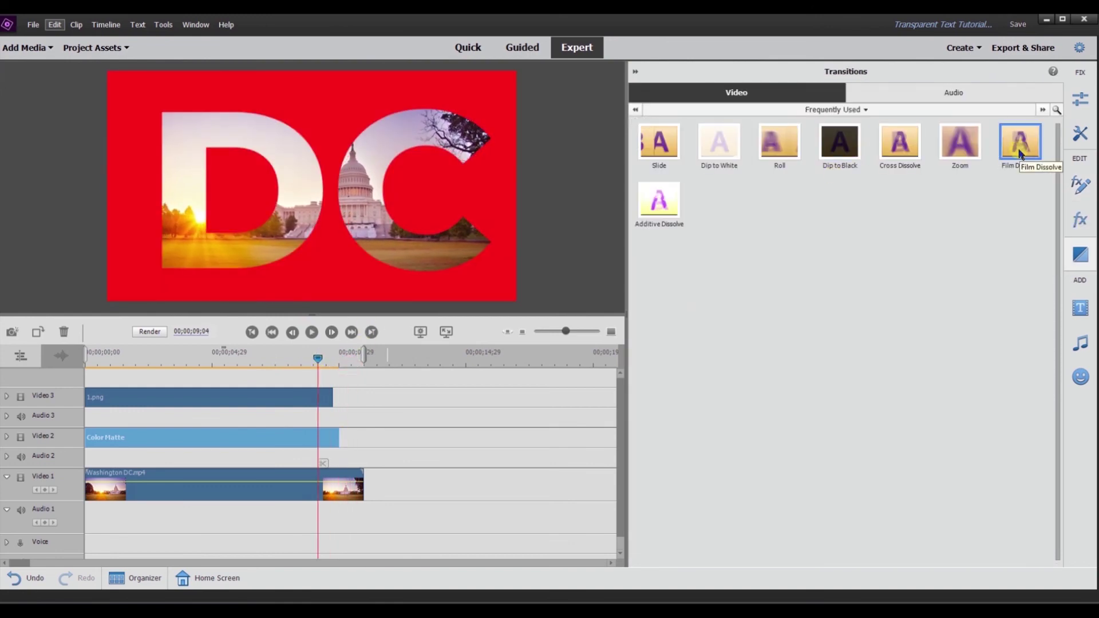
drag(1020, 154, 410, 385)
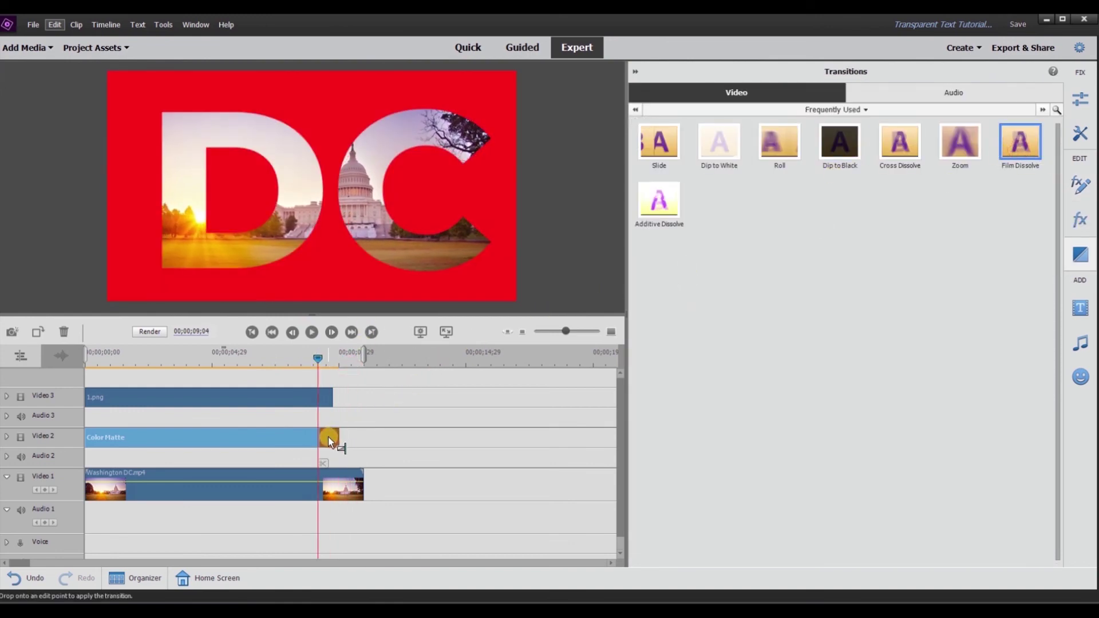
drag(328, 437, 328, 437)
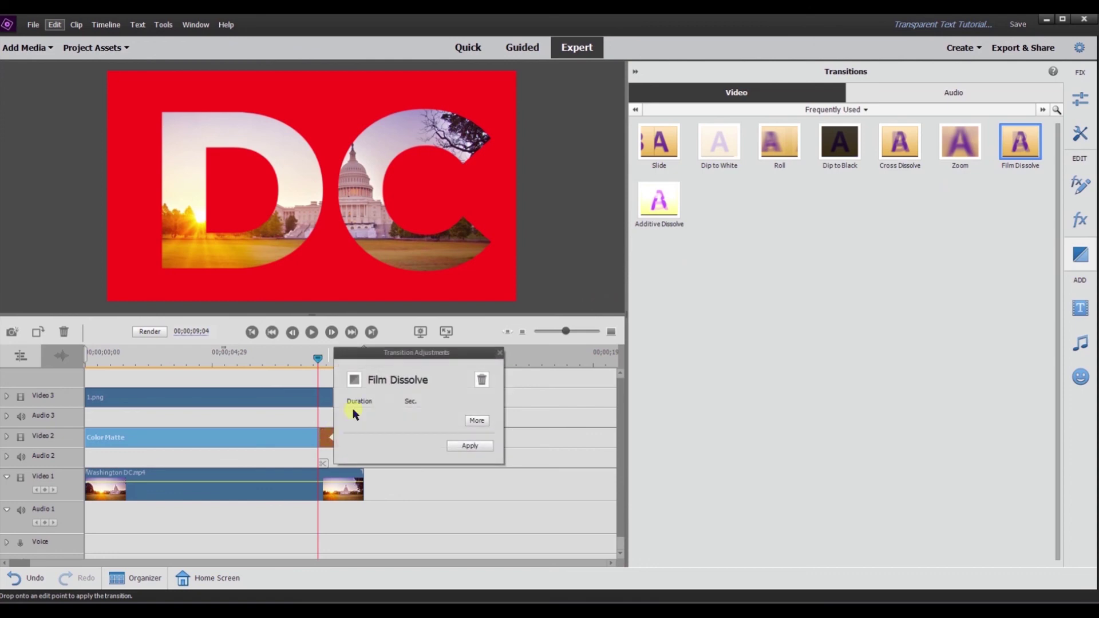
click(461, 444)
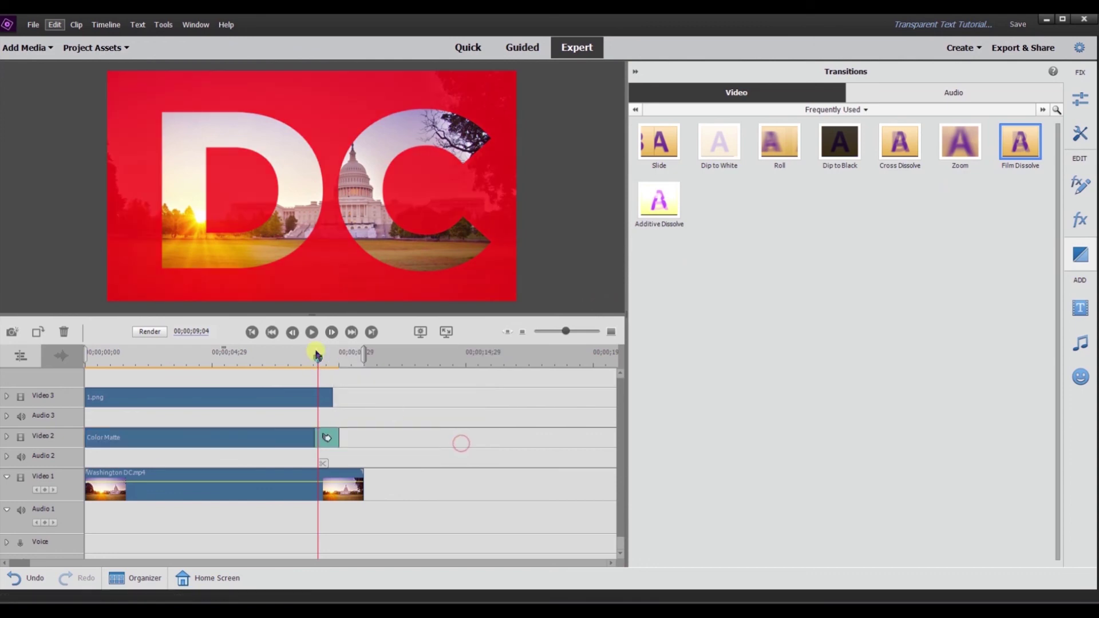
Play back the timeline from about 6 seconds to preview the dissolve at the end of the color matte.
drag(318, 355, 248, 355)
click(308, 334)
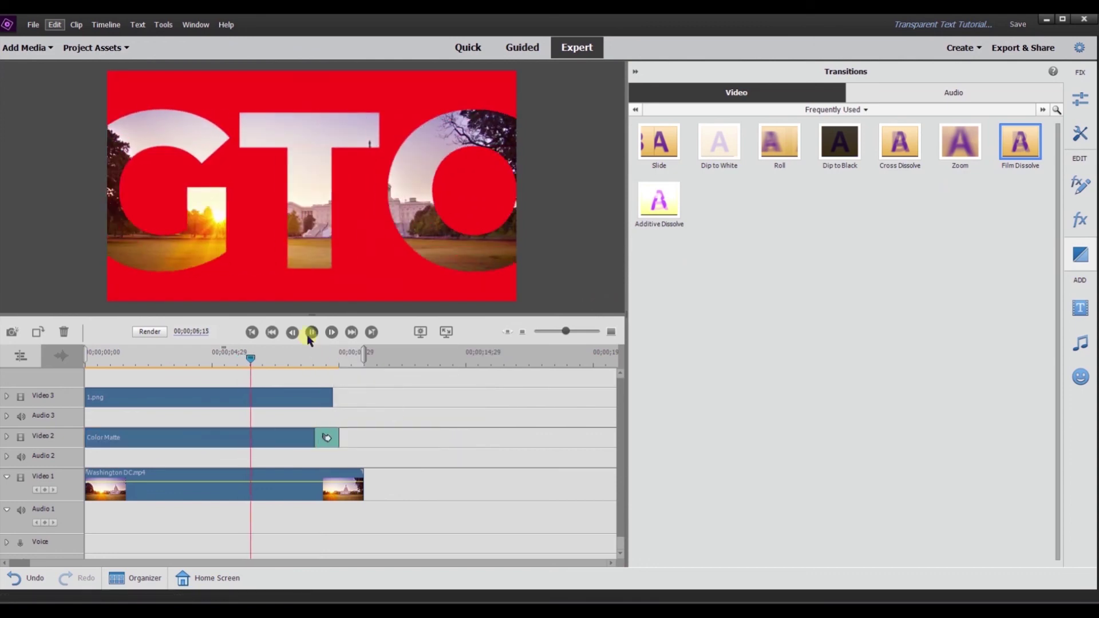